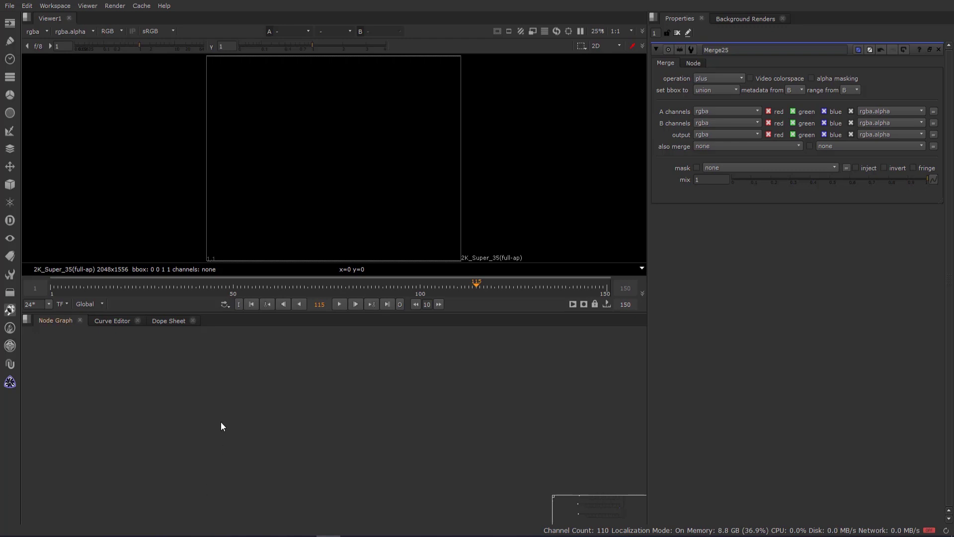
Load the Creature_####.exr sequence (frames 1–150) as a new Read node
key("r")
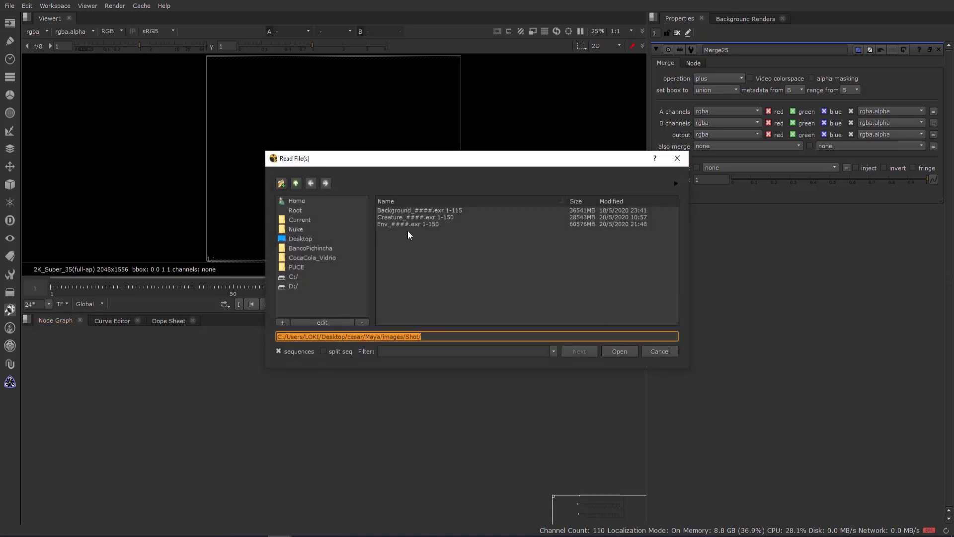
left_click(409, 219)
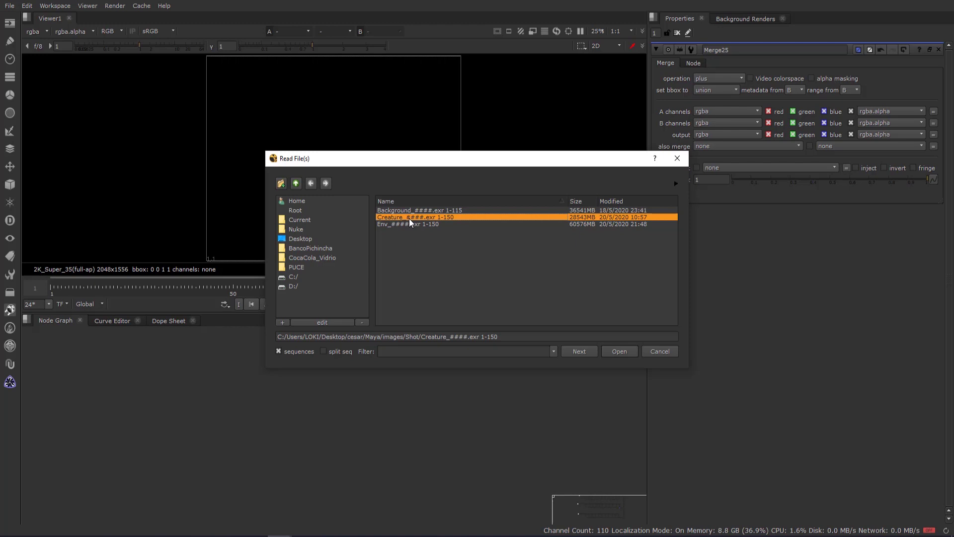
left_click(616, 351)
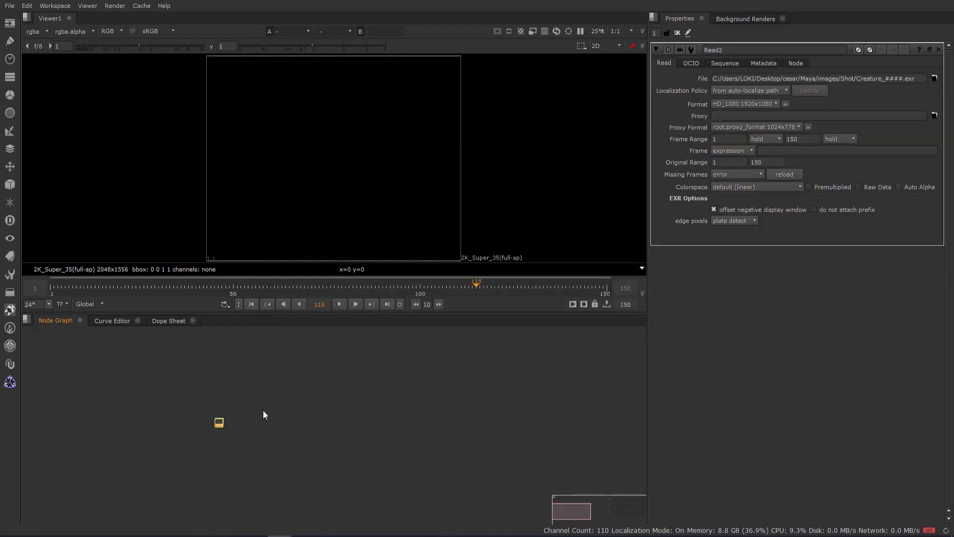
scroll(218, 423, "up", 3)
scroll(219, 423, "up", 2)
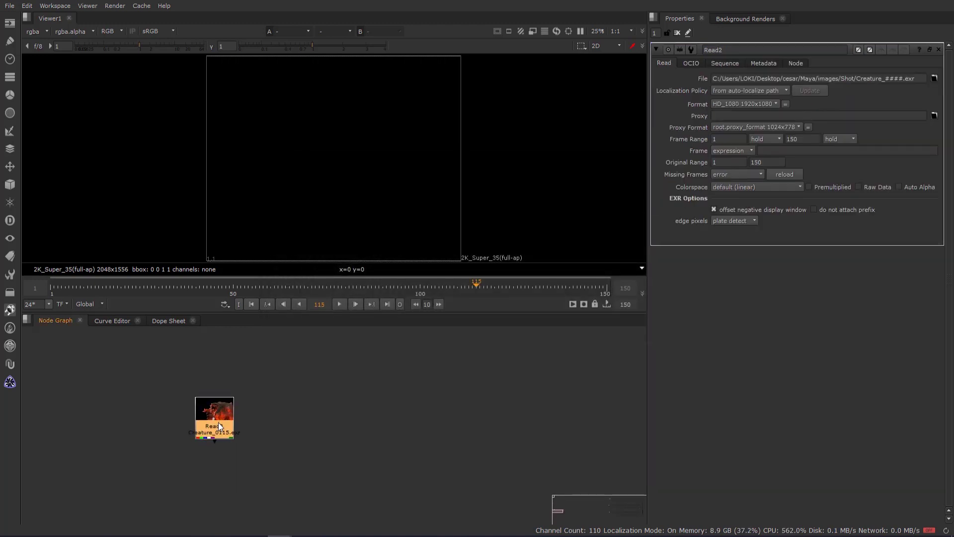
Add Shuffle23 off the Creature read, pulling the Multilight1 layer
key("1")
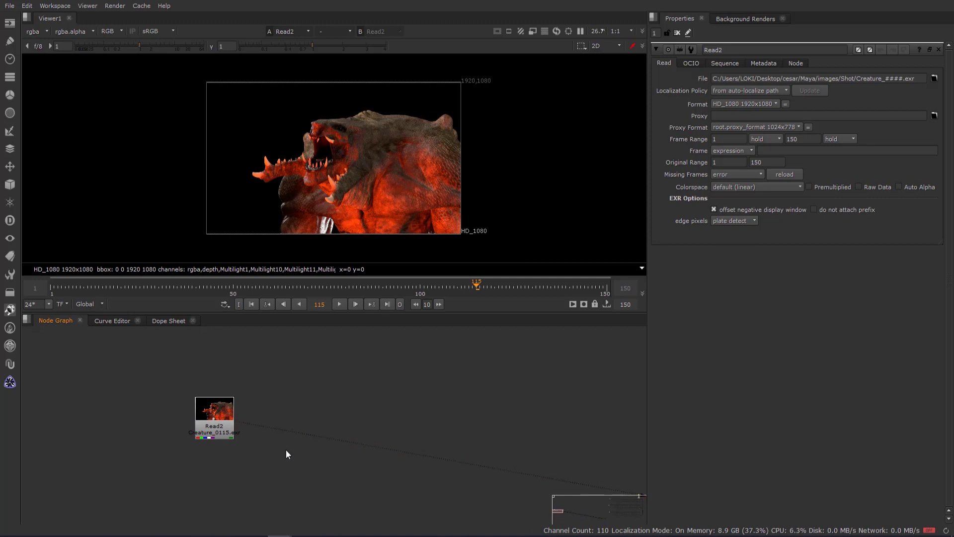
key("Tab")
type("shu")
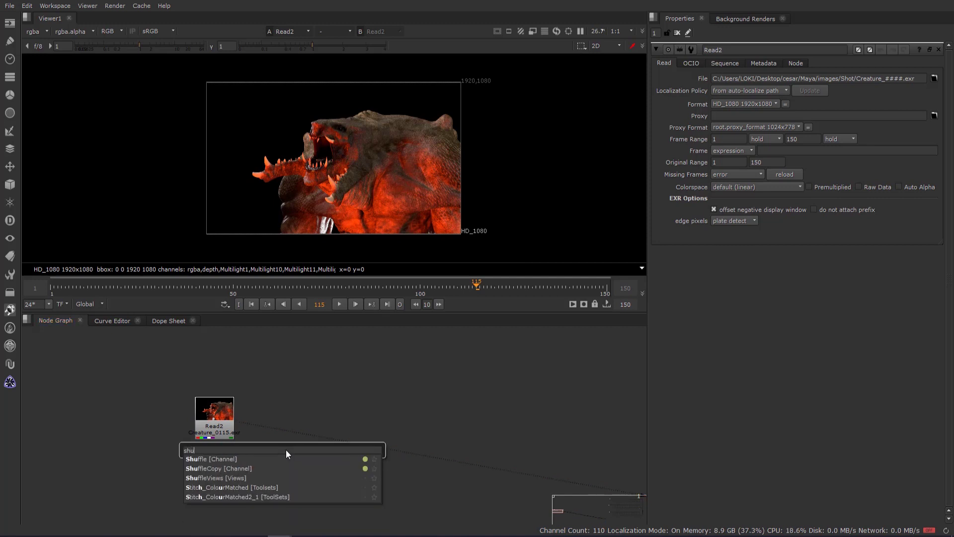
type("ffle [Channel")
key("Return")
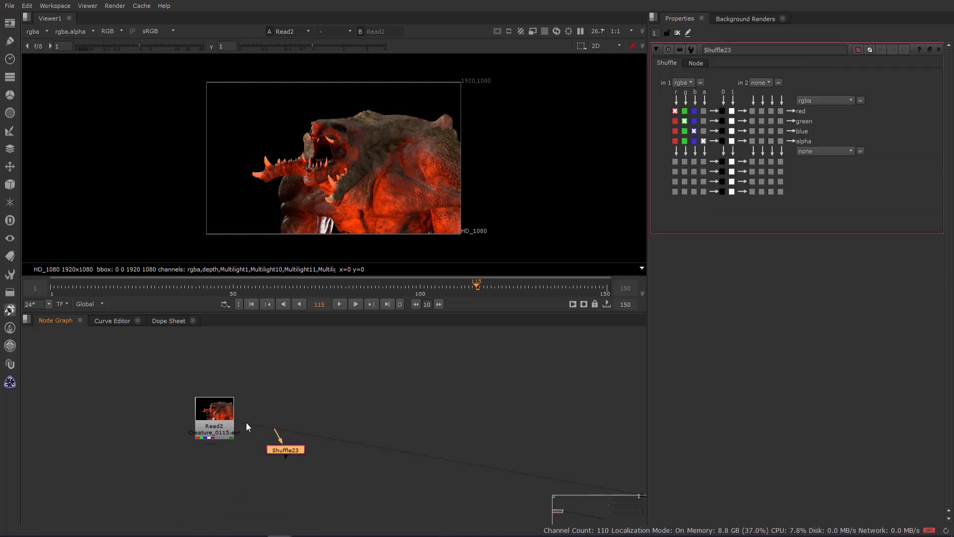
left_click(250, 434)
left_click_drag(274, 428, 287, 421)
left_click(286, 448)
key("1")
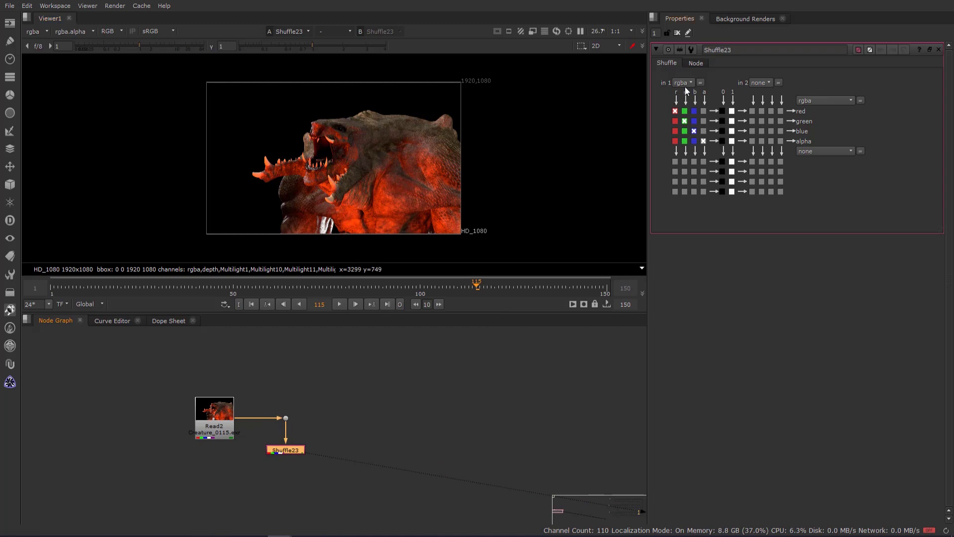
left_click(685, 84)
left_click(705, 141)
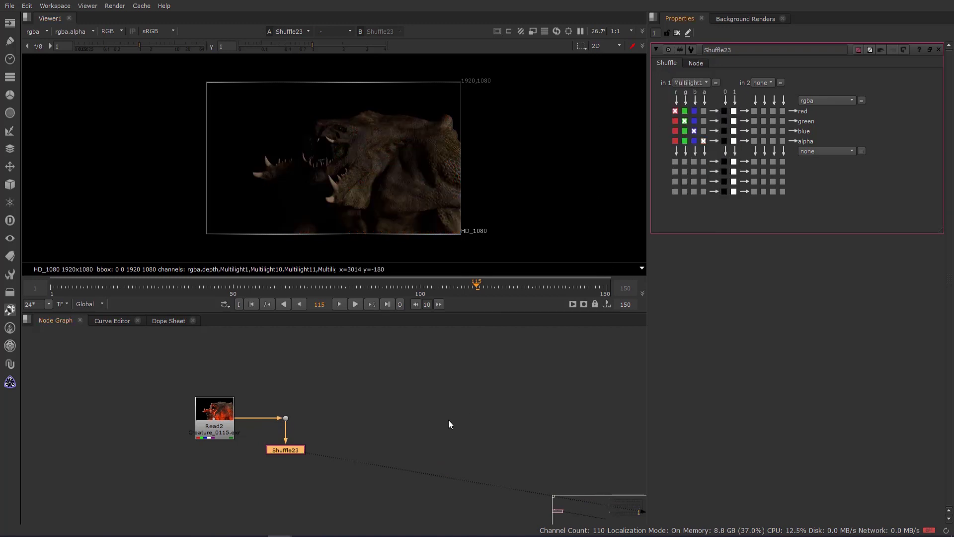
left_click(383, 446)
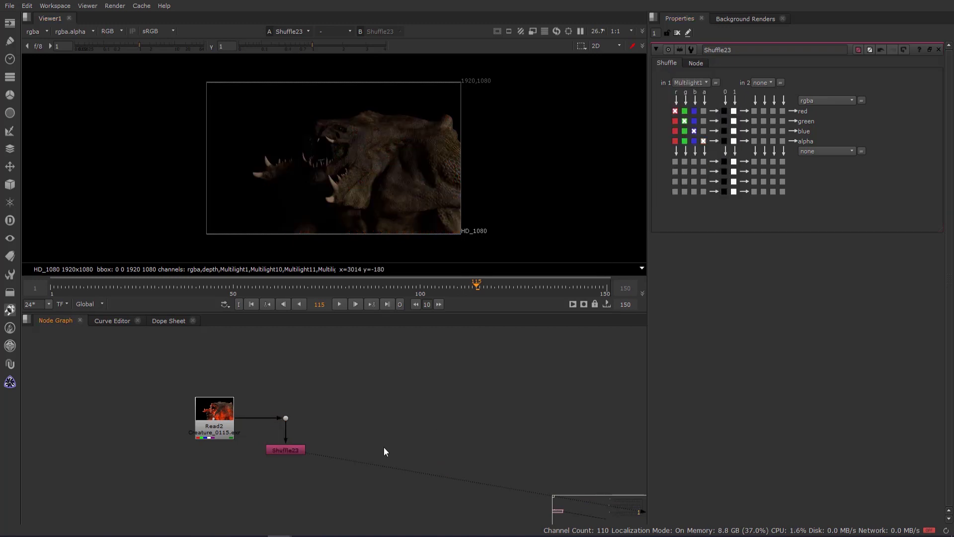
Branch Shuffle24 off the Creature read via a dot, pulling the Multilight2 layer
key("Tab")
type("shuf")
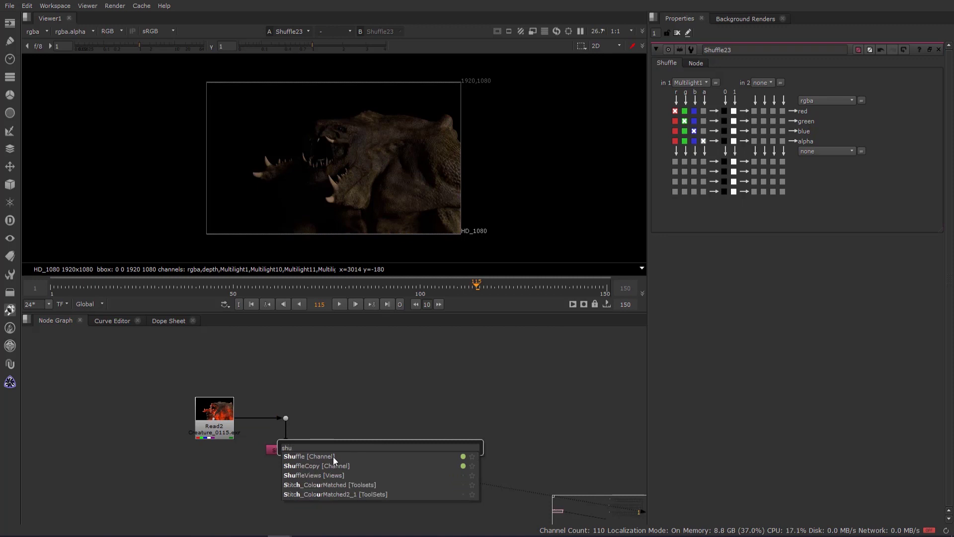
left_click(334, 457)
left_click_drag(373, 431, 287, 418)
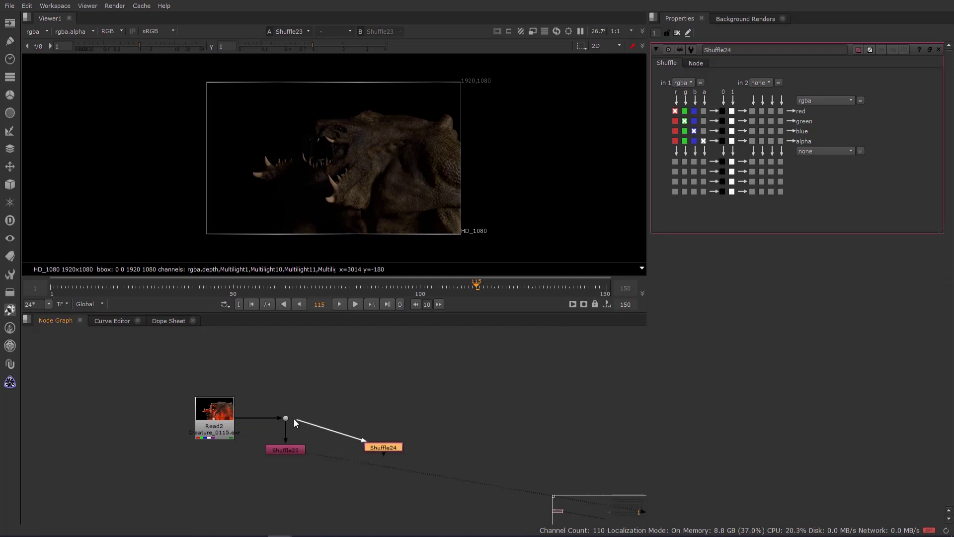
left_click(328, 430, "ctrl")
mouse_move(368, 416)
left_mouse_down()
mouse_move(385, 417)
mouse_move(386, 453)
left_mouse_up()
key("1")
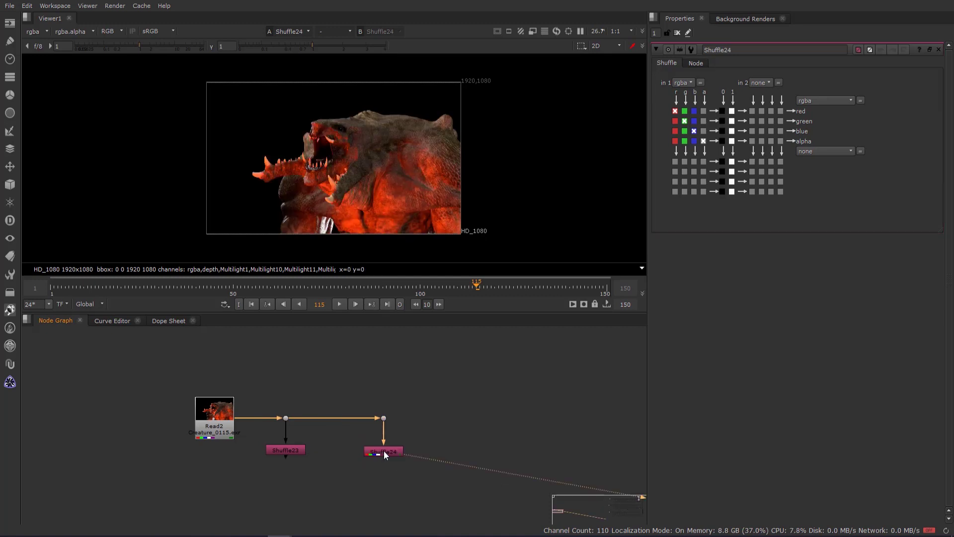
left_click(683, 81)
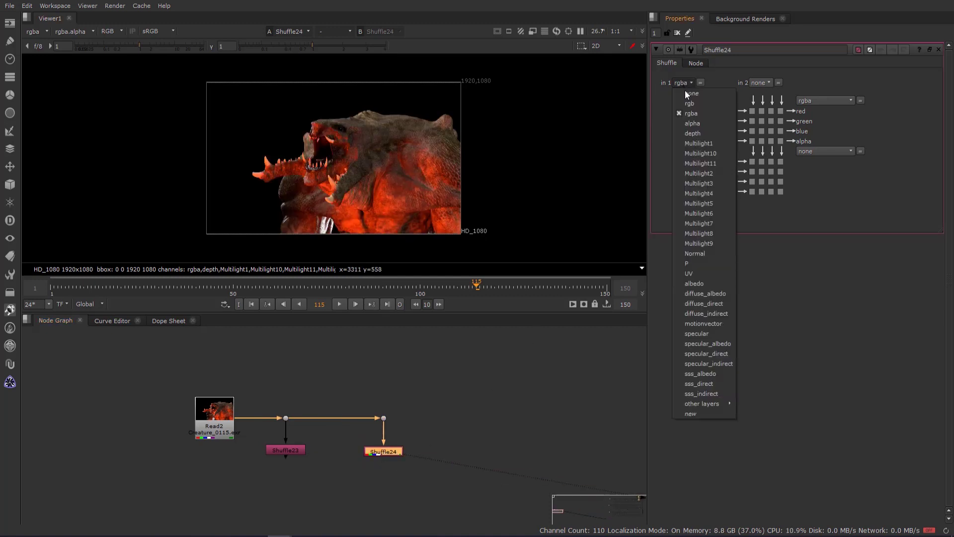
left_click(708, 172)
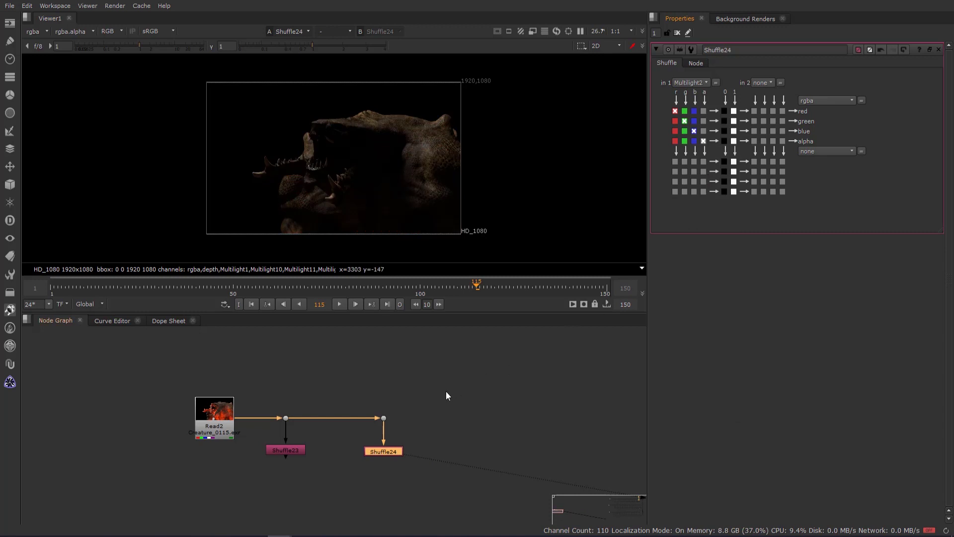
middle_click_drag(453, 436, 478, 438)
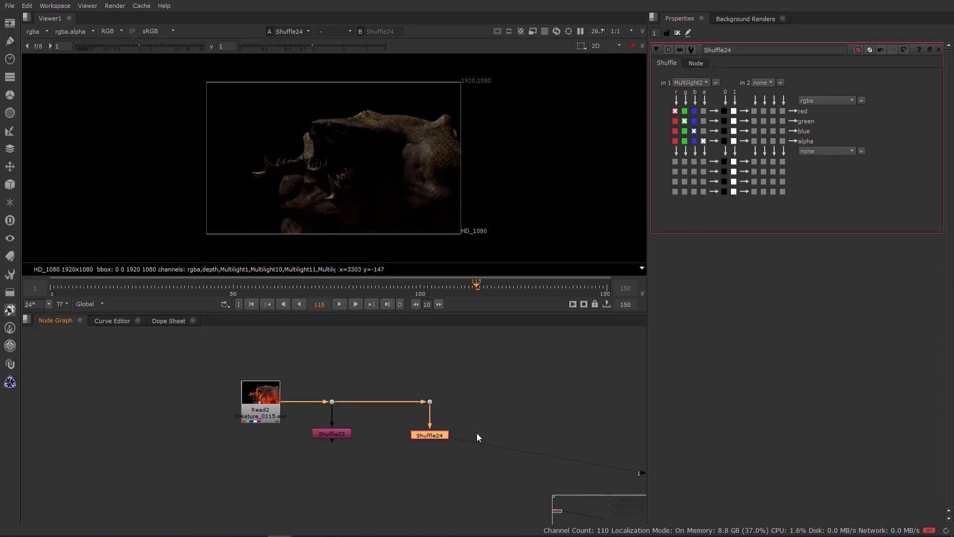
left_click(340, 435)
Compare the Shuffle23 and Shuffle24 light passes on viewer inputs 1 and 2
key("1")
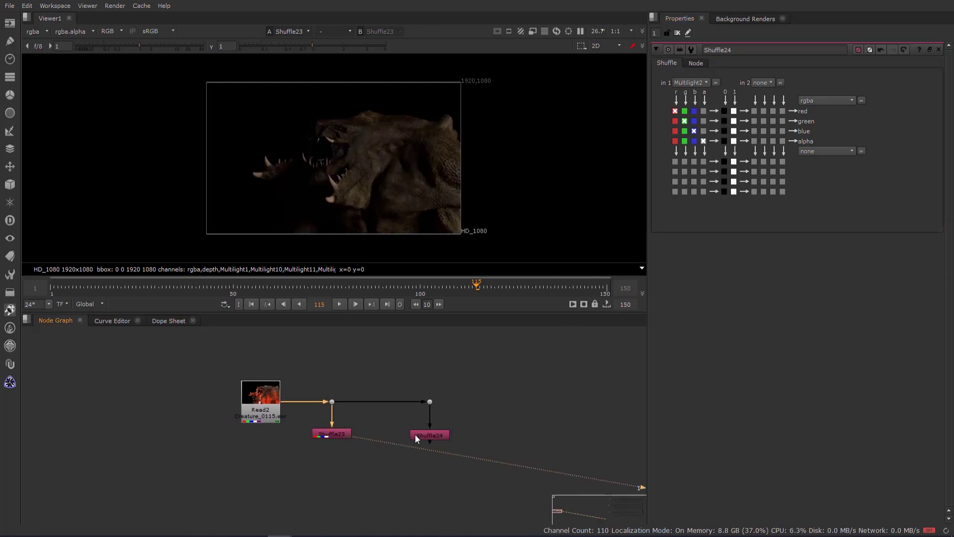
left_click(417, 434)
key("2")
key("1")
key("2")
left_click(331, 486)
Feed the two shuffles into Merge23 and Merge24, setting Merge24 to plus
key("m")
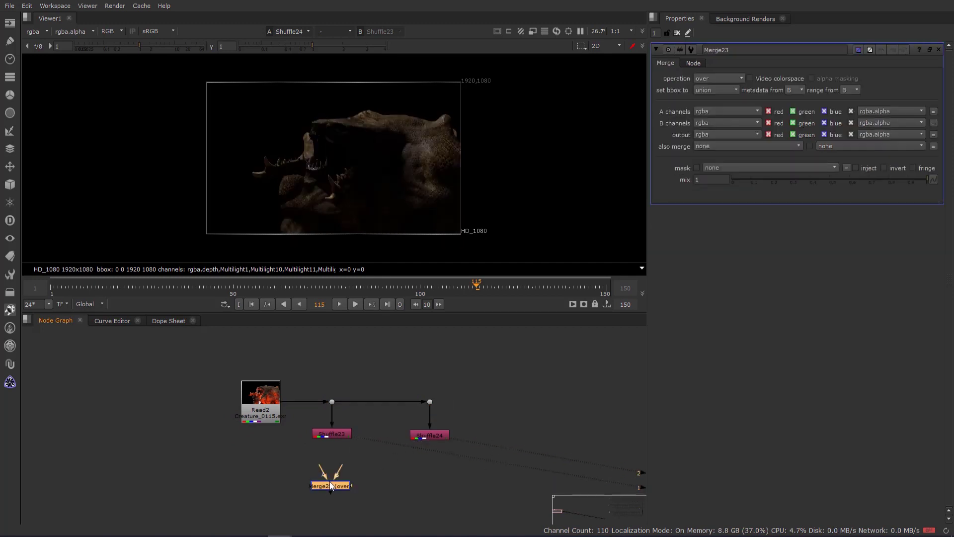
left_click_drag(323, 477, 332, 438)
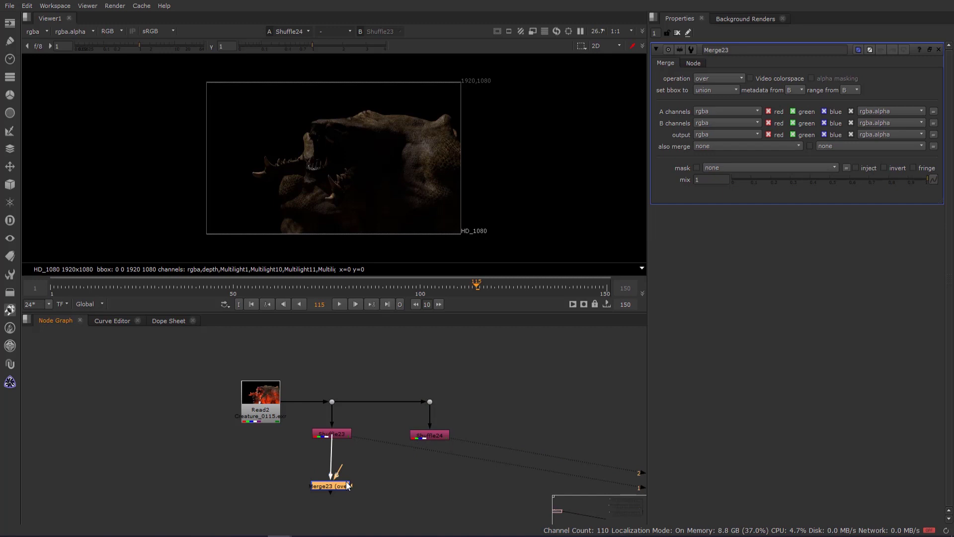
left_click(447, 499)
key("m")
mouse_move(435, 441)
left_mouse_down()
mouse_move(447, 499)
mouse_move(436, 479)
left_mouse_up()
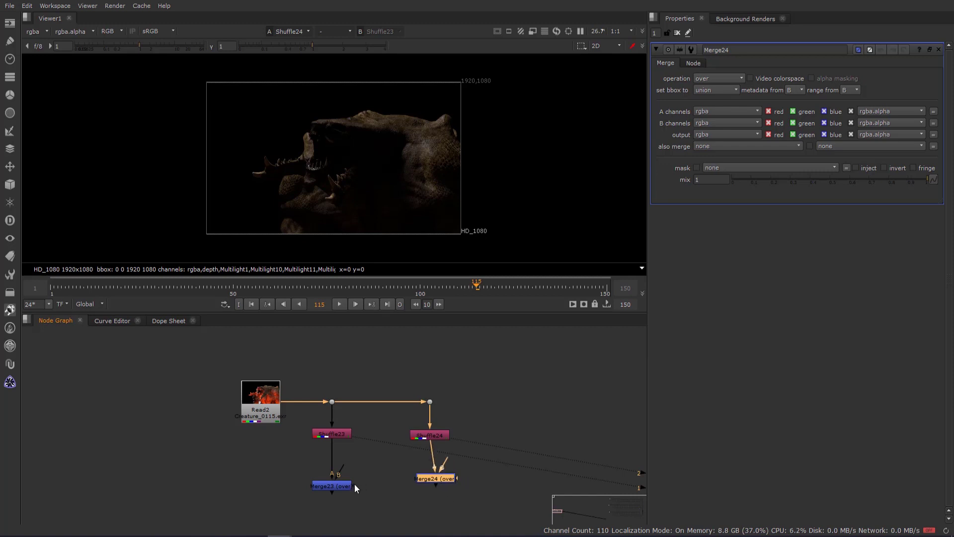
left_click_drag(425, 478, 340, 486)
left_click_drag(430, 486, 429, 488)
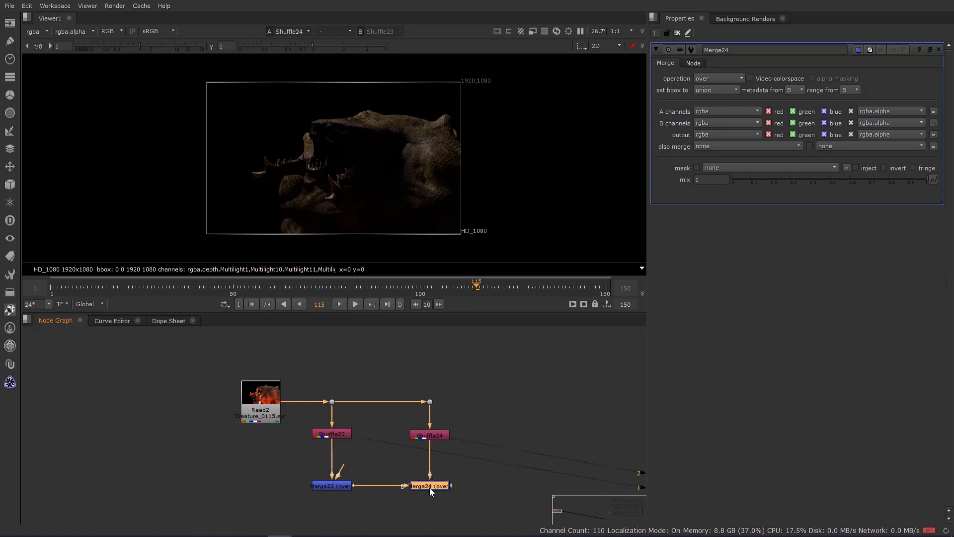
key("1")
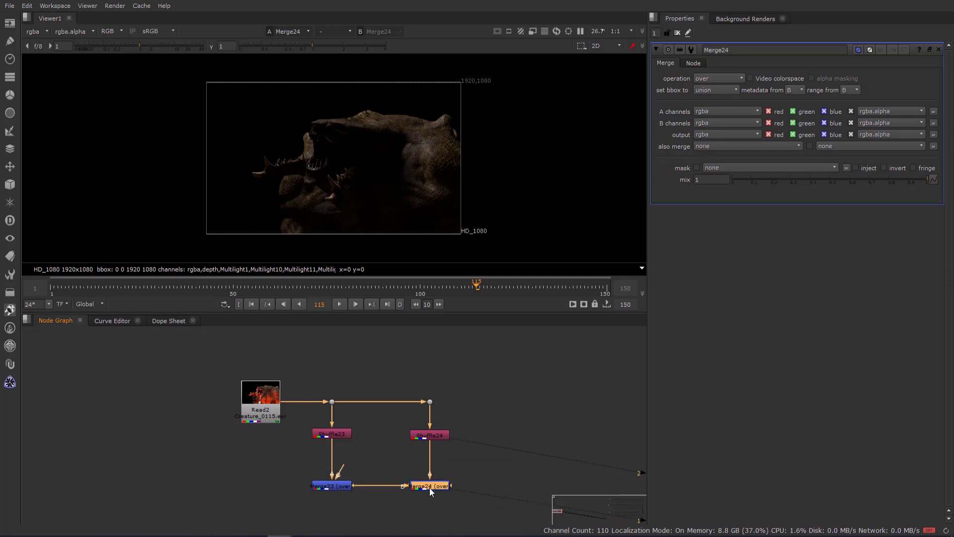
left_click(722, 80)
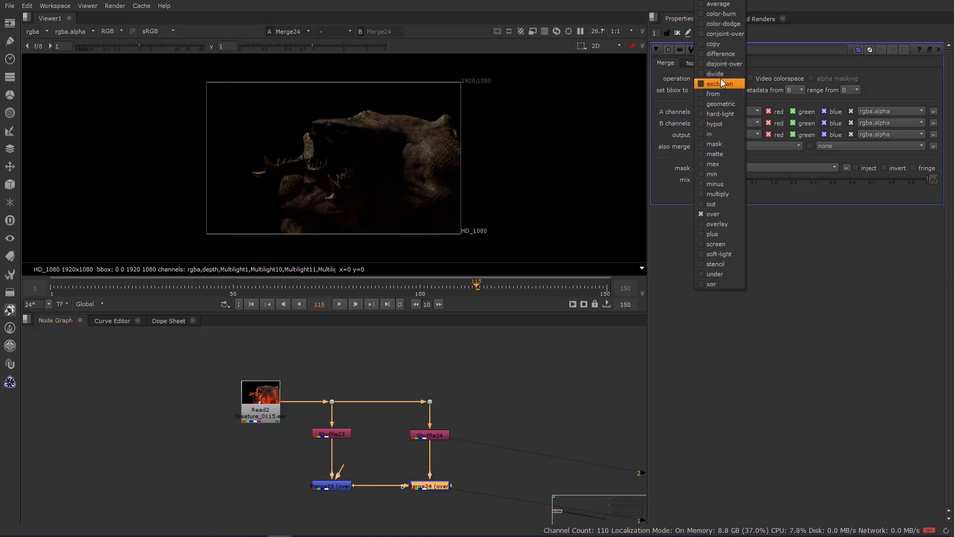
left_click(725, 232)
Insert Grade1 on the Multilight2 branch and Grade2 on Multilight1; set Grade1 gain to 0.024
middle_click_drag(450, 419, 492, 390)
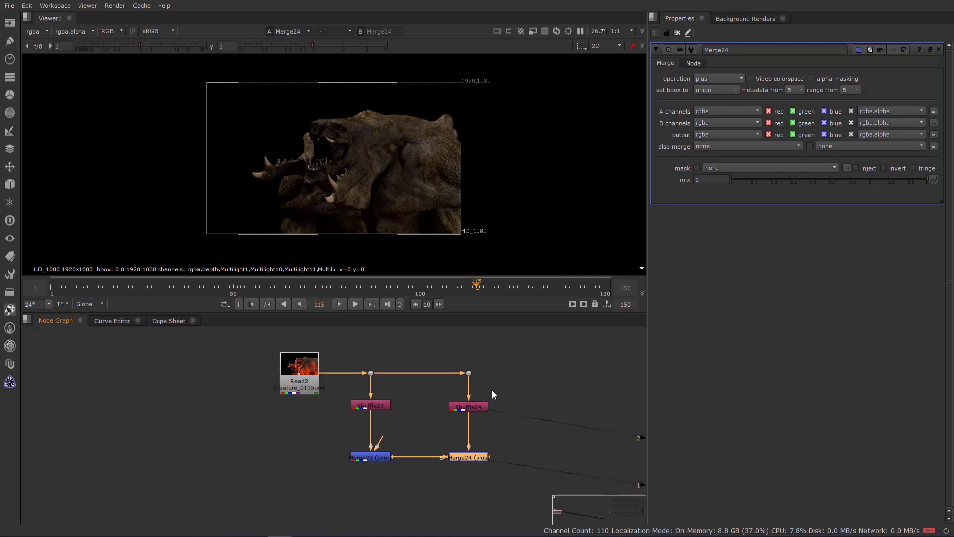
scroll(493, 429, "up", 3)
left_click(494, 448)
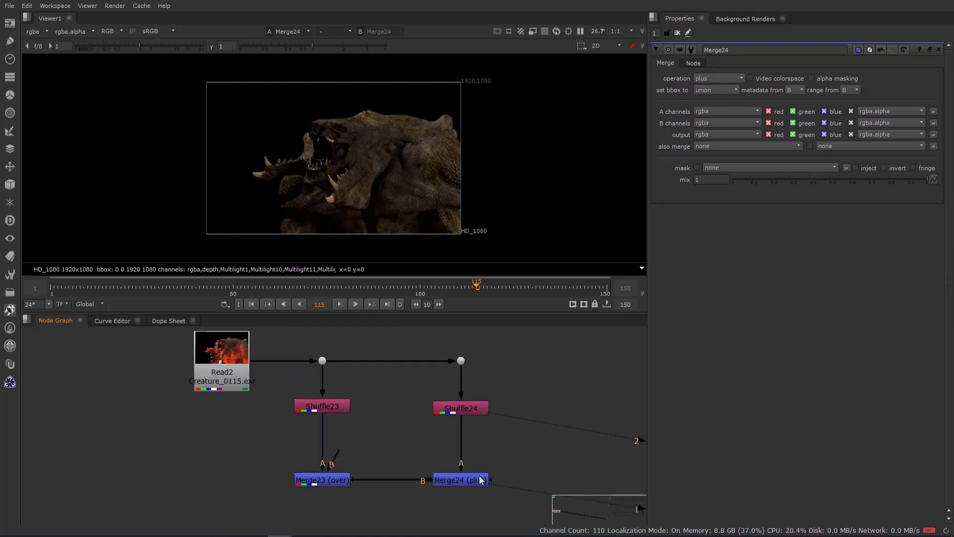
left_click(452, 476)
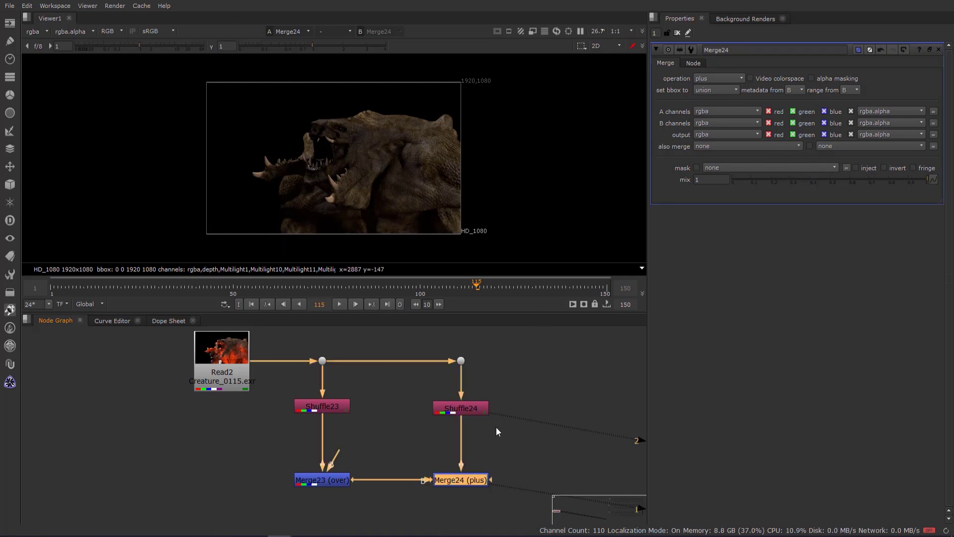
key("g")
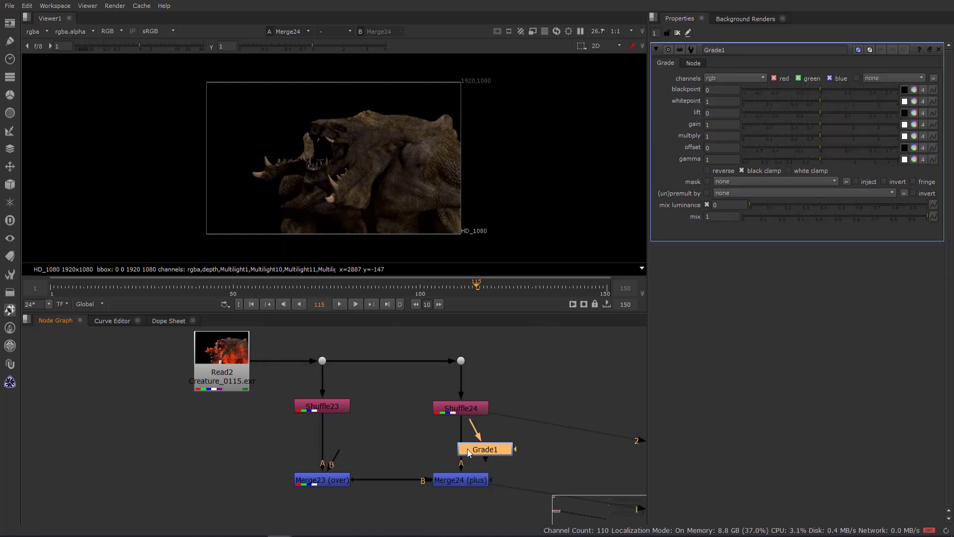
left_click_drag(480, 447, 462, 442)
left_click(359, 440)
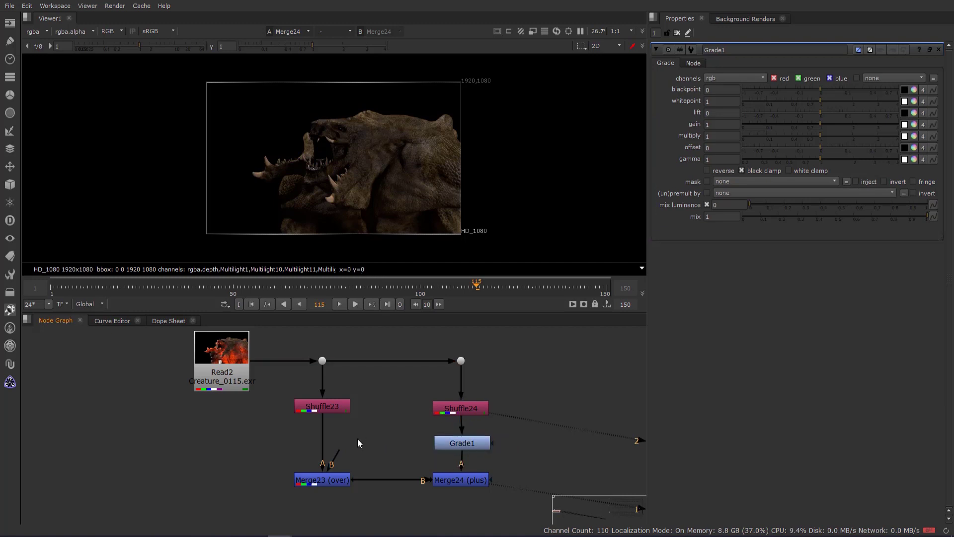
key("g")
left_click_drag(348, 439, 323, 436)
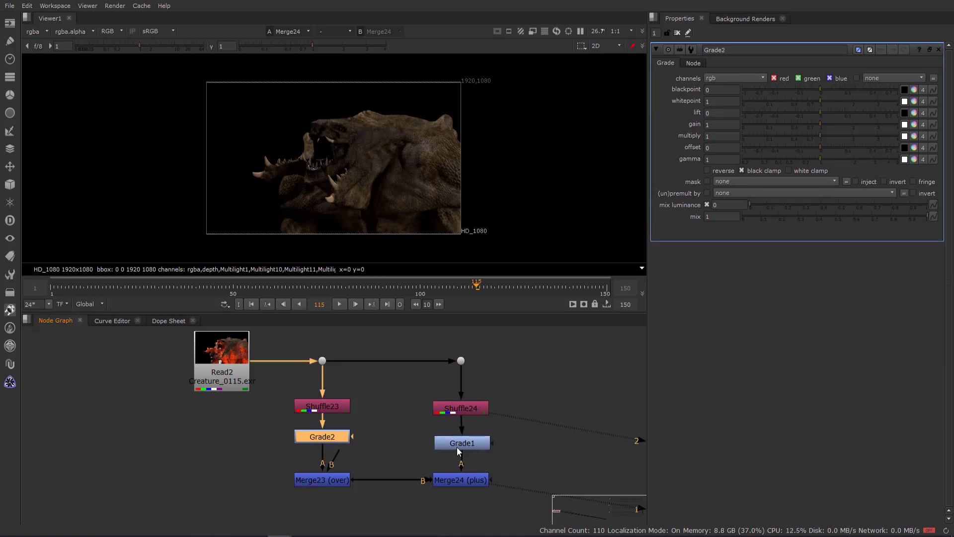
left_click(458, 446)
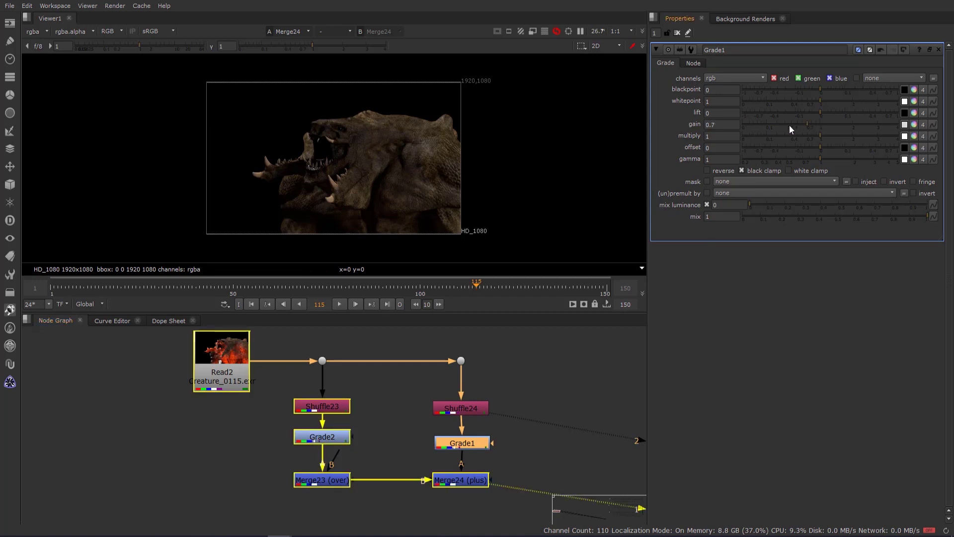
left_click_drag(789, 125, 754, 125)
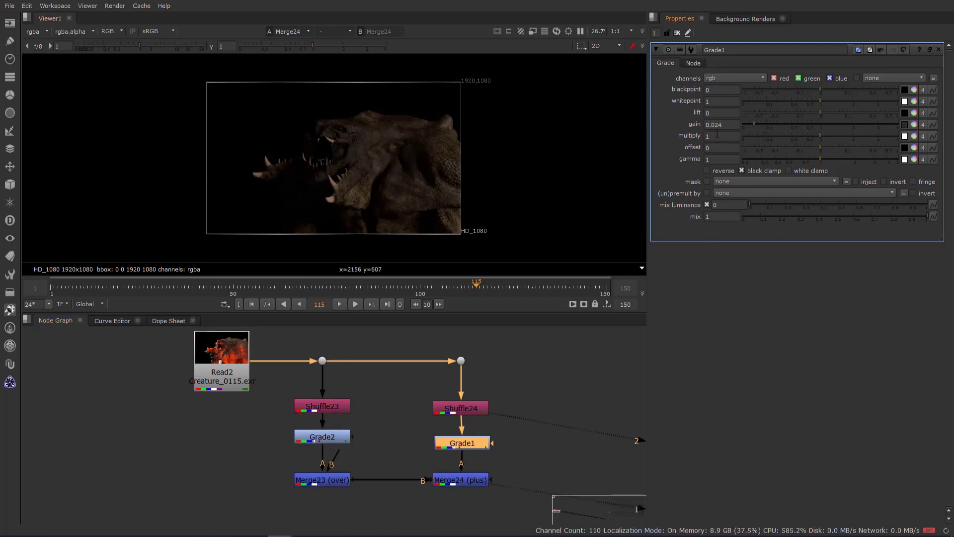
Try Grade2 with zero gain and red unchecked, then revert it to defaults
left_click(904, 50)
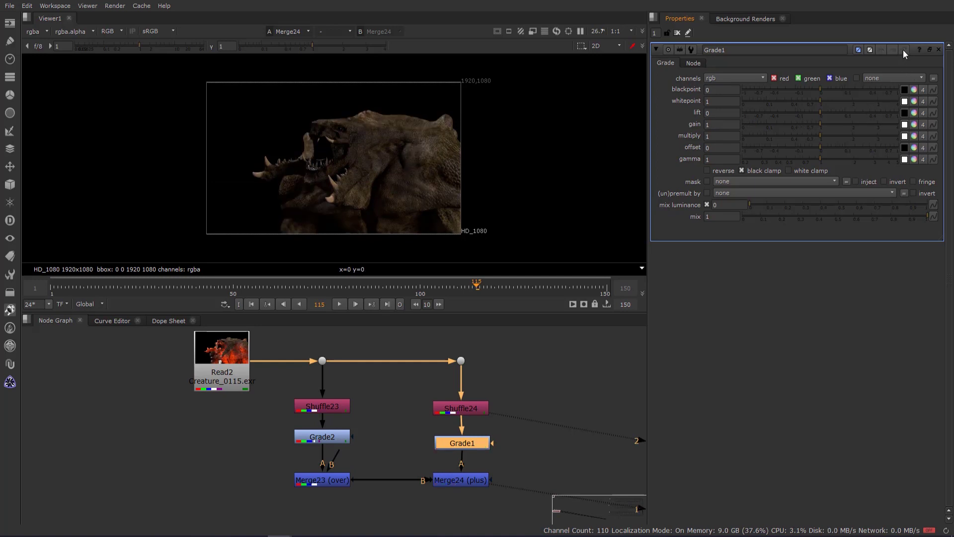
left_click(314, 442)
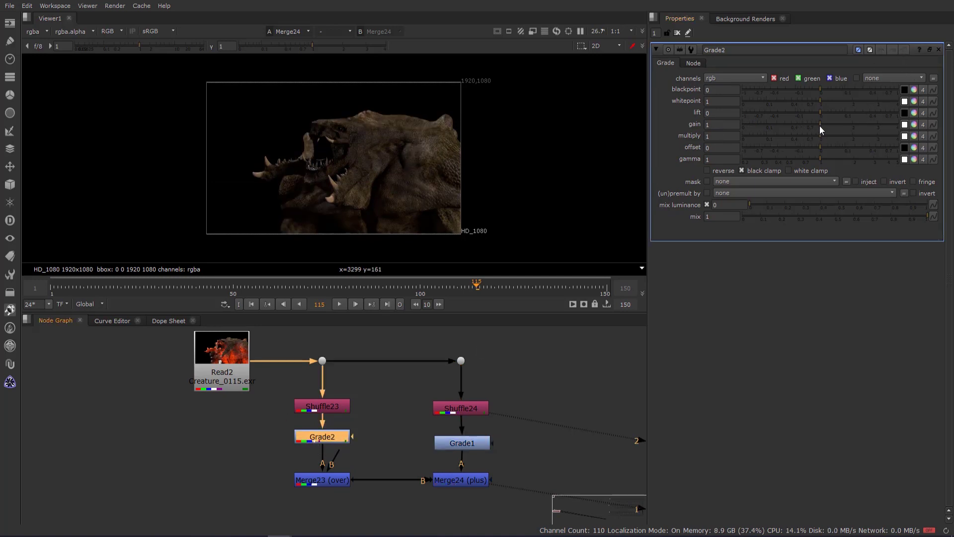
left_click_drag(818, 125, 743, 133)
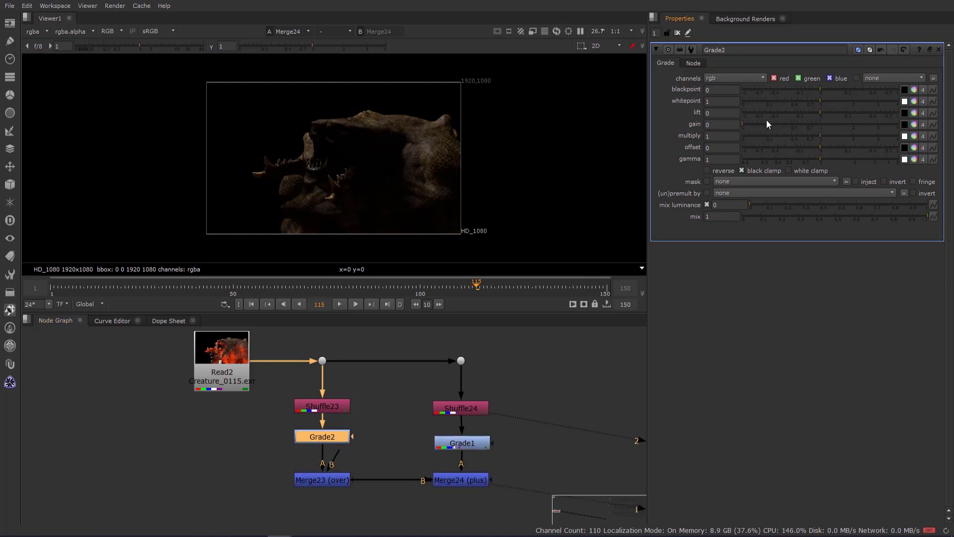
left_click(901, 52)
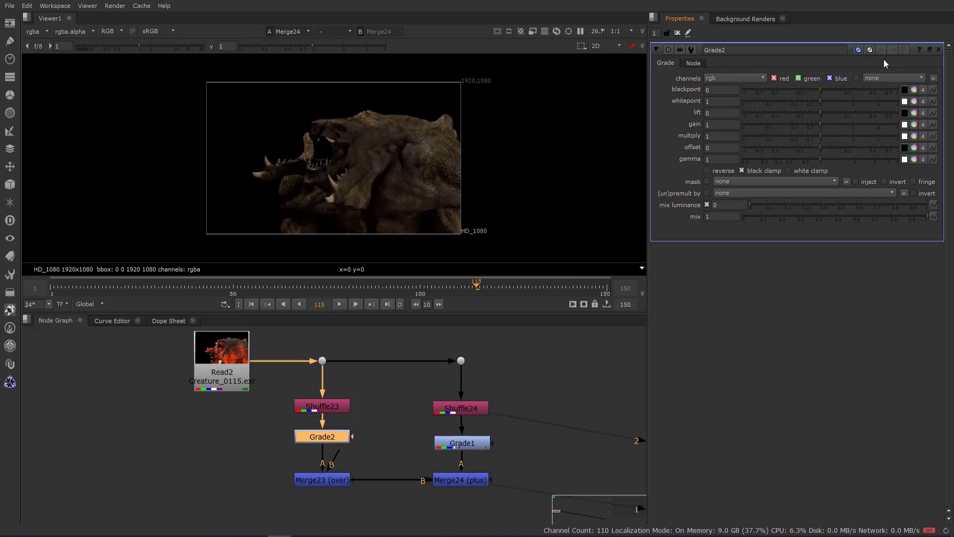
left_click(776, 79)
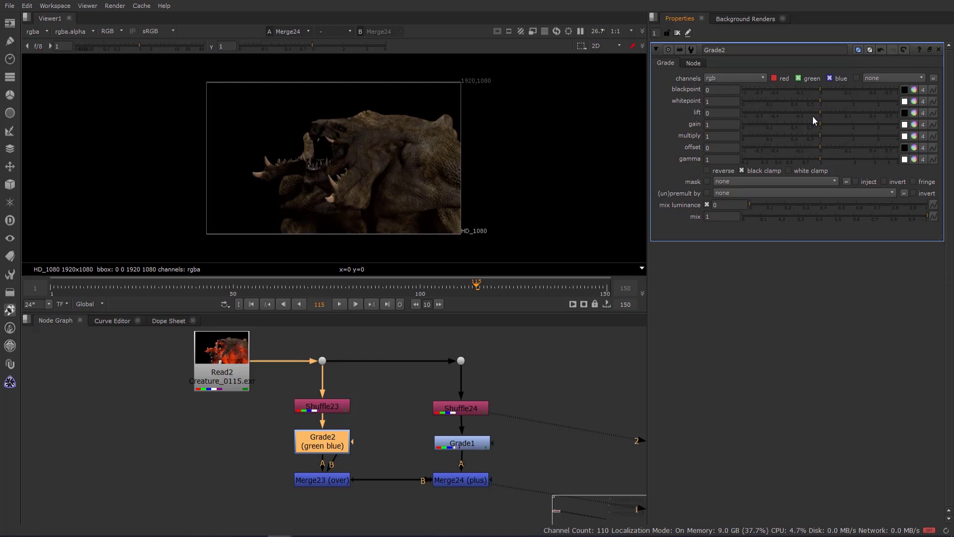
mouse_move(818, 123)
left_mouse_down()
mouse_move(754, 123)
mouse_move(890, 125)
left_mouse_up()
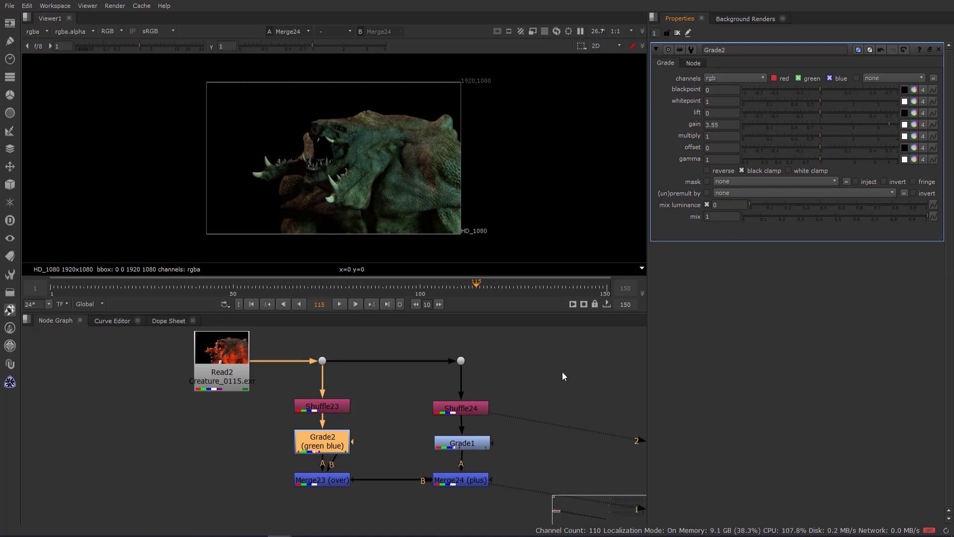
left_click(903, 50)
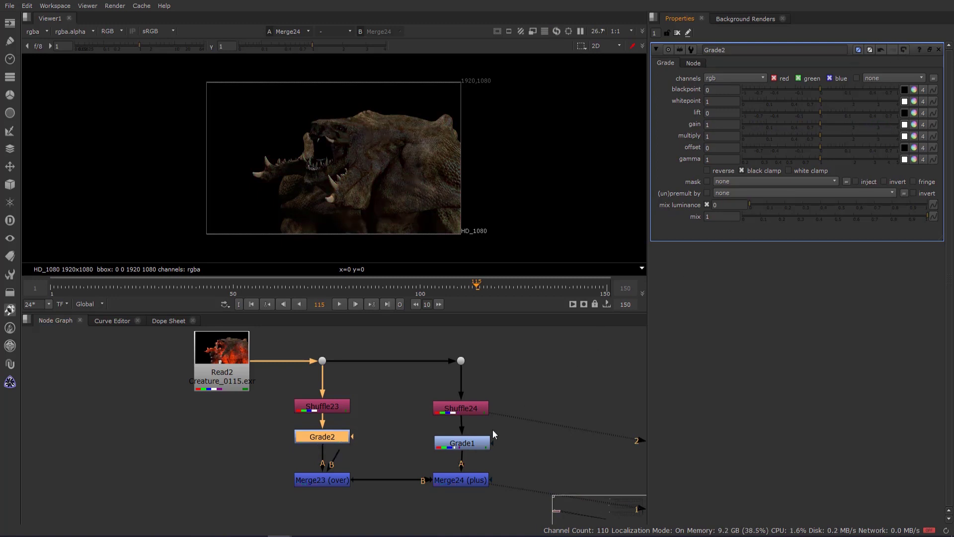
Zoom out over the node tree and view the creature and wall plates
middle_click_drag(504, 433, 491, 446)
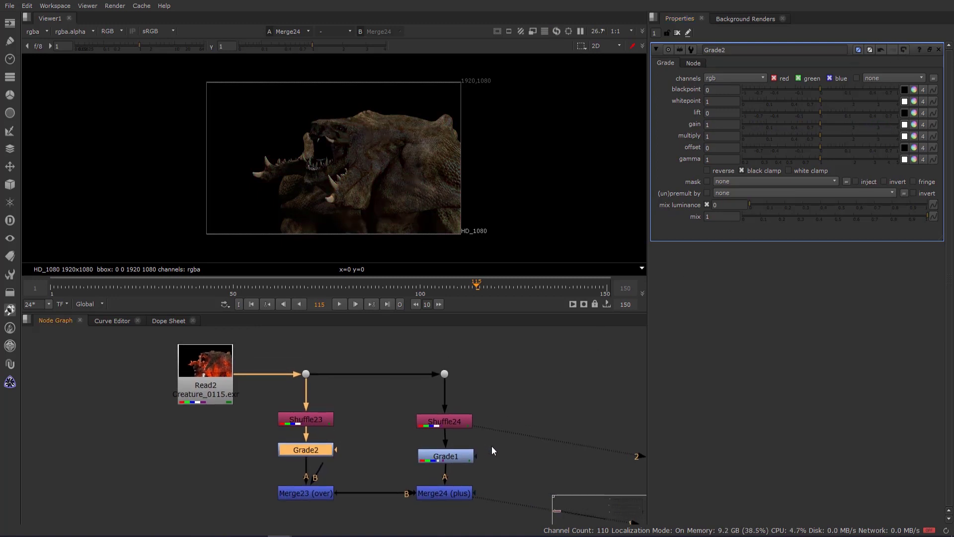
scroll(491, 446, "down", 2)
scroll(492, 445, "down", 3)
scroll(516, 441, "down", 3)
middle_click_drag(545, 433, 257, 431)
scroll(450, 430, "up", 2)
scroll(279, 398, "up", 3)
scroll(396, 432, "up", 2)
scroll(85, 460, "up", 1)
scroll(85, 465, "down", 2)
scroll(226, 464, "down", 1)
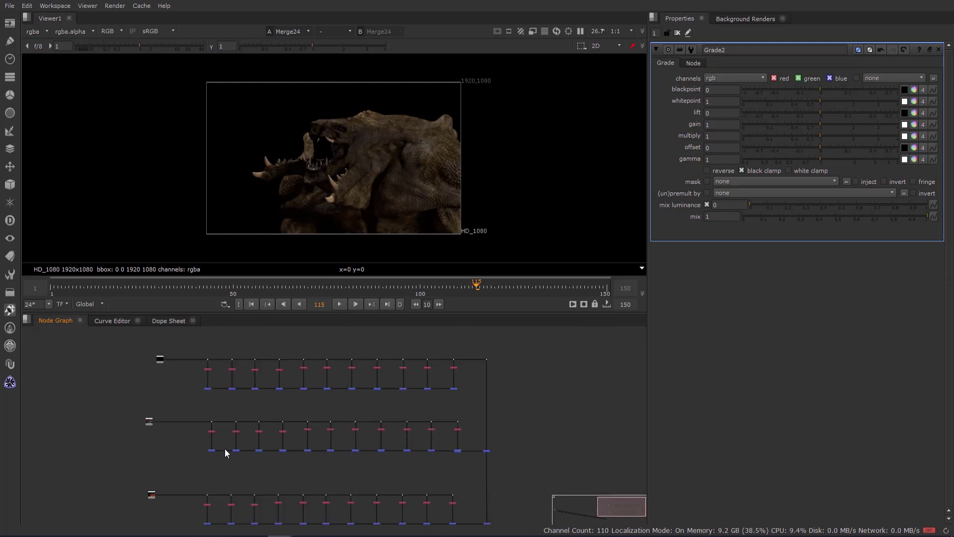
scroll(224, 453, "down", 1)
scroll(219, 448, "up", 2)
scroll(217, 447, "up", 3)
left_click(242, 478)
key("1")
middle_click_drag(293, 417, 243, 377)
left_click(238, 364)
key("1")
View the background plate, briefly raising viewer gain before resetting it to 1
scroll(290, 447, "down", 3)
scroll(285, 433, "down", 3)
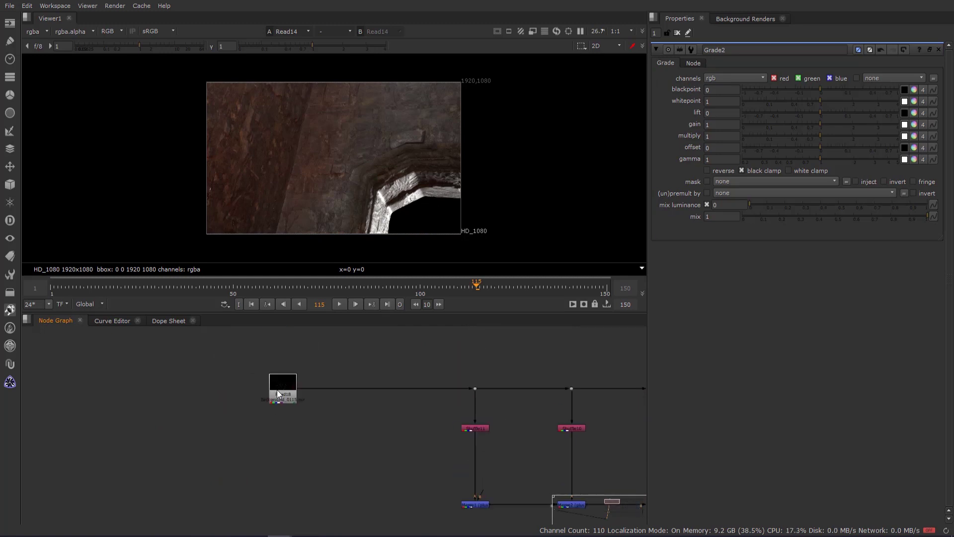
key("1")
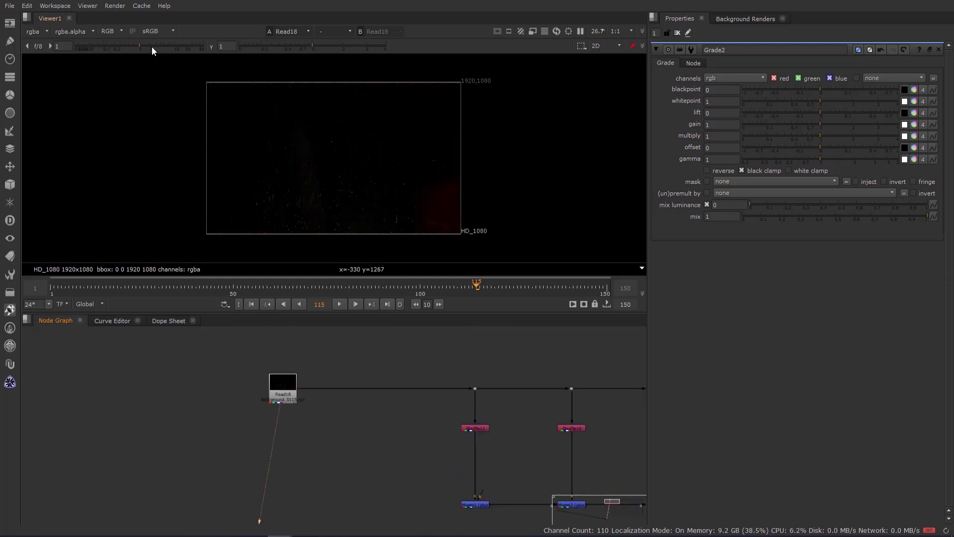
left_click_drag(148, 45, 180, 48)
left_click(186, 50)
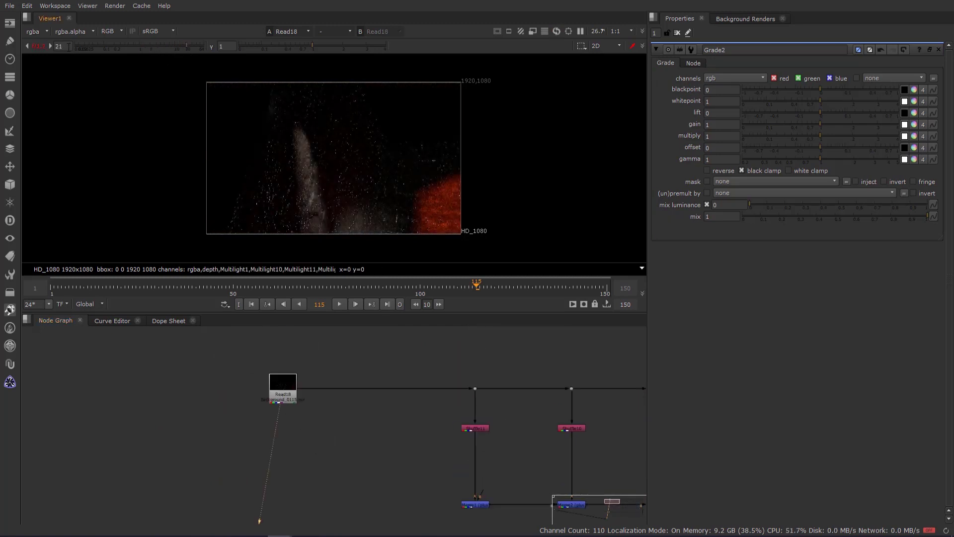
left_click(42, 48)
scroll(319, 423, "down", 3)
scroll(373, 484, "down", 2)
scroll(348, 472, "up", 3)
scroll(300, 459, "up", 3)
View the creature read and each of its light-pass shuffles in turn
scroll(483, 449, "up", 3)
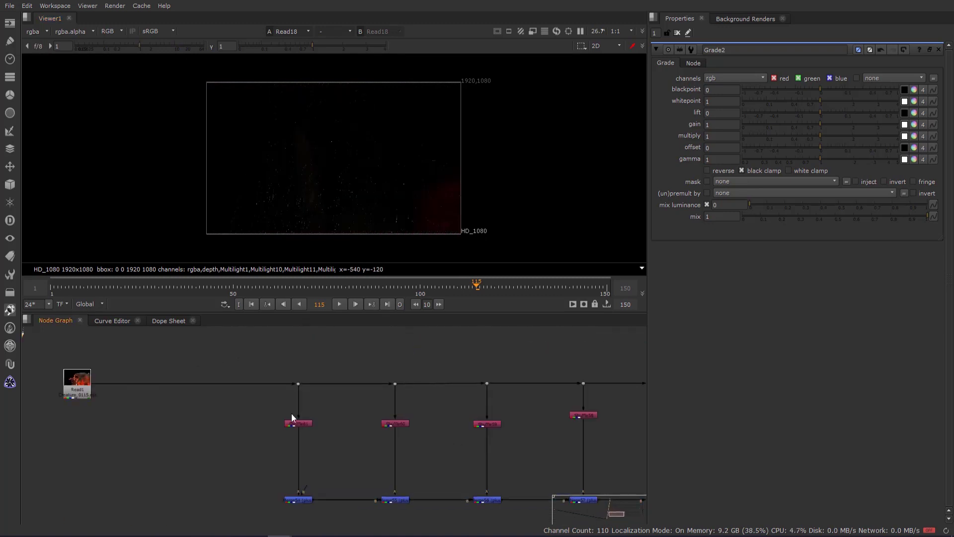
left_click(77, 383)
key("1")
left_click(395, 423)
key("1")
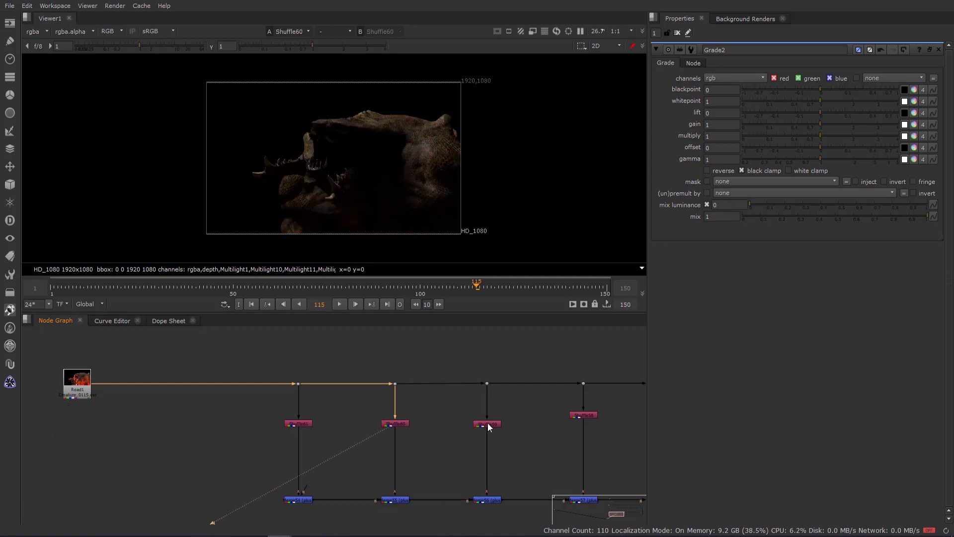
left_click(488, 425)
key("1")
left_click(595, 418)
key("1")
middle_click_drag(595, 418, 503, 404)
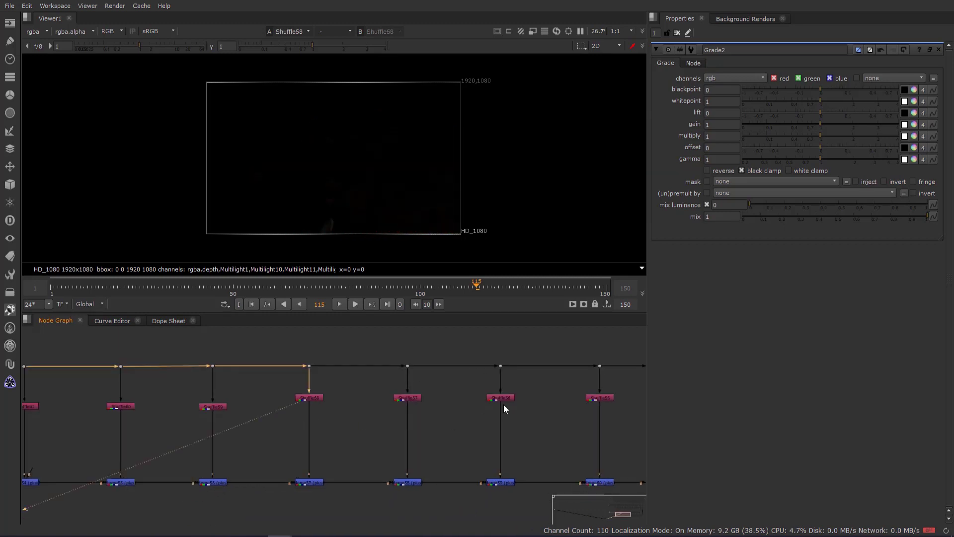
left_click(504, 402)
key("1")
scroll(538, 422, "left", 5)
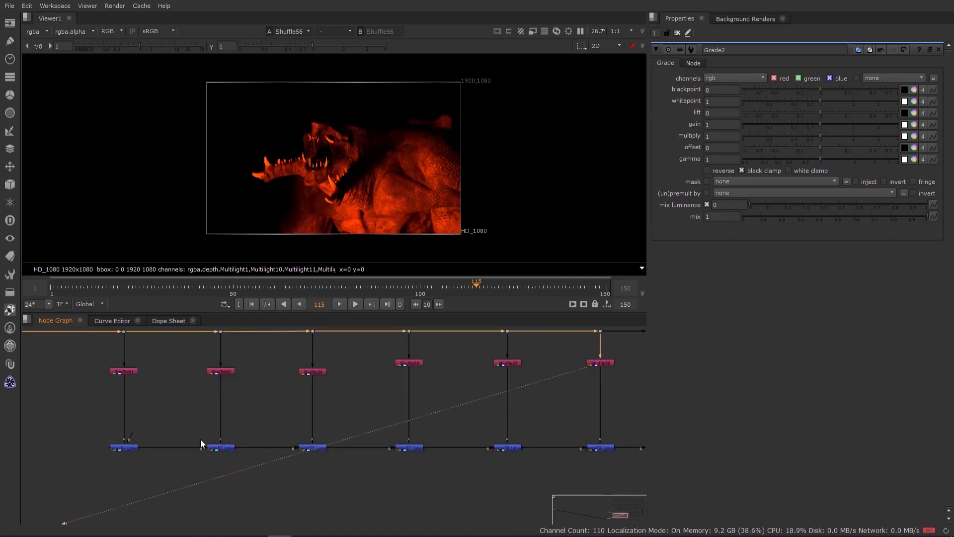
scroll(203, 443, "up", 3)
View Merge55's sum and confirm Merge55, Merge56 and Merge57 use plus
left_click(236, 460)
key("1")
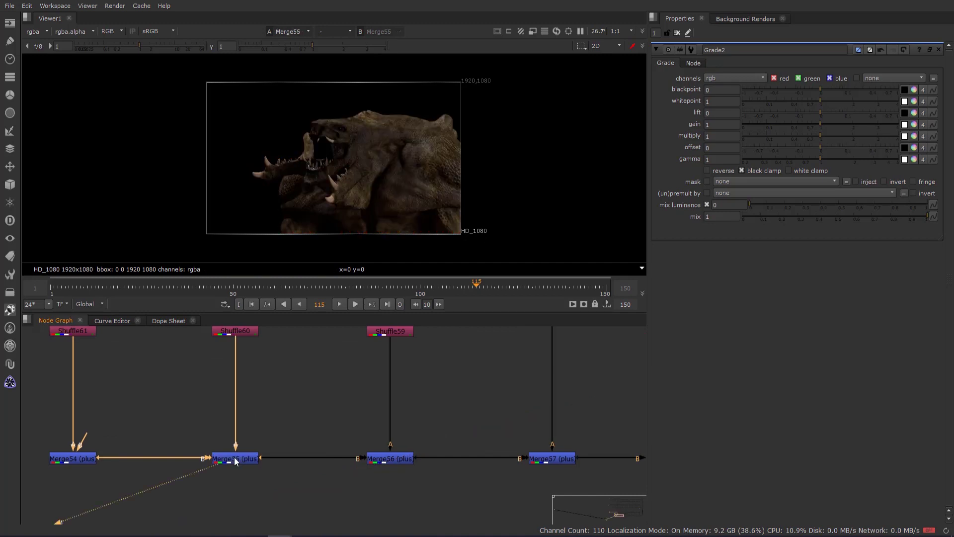
double_click(235, 460)
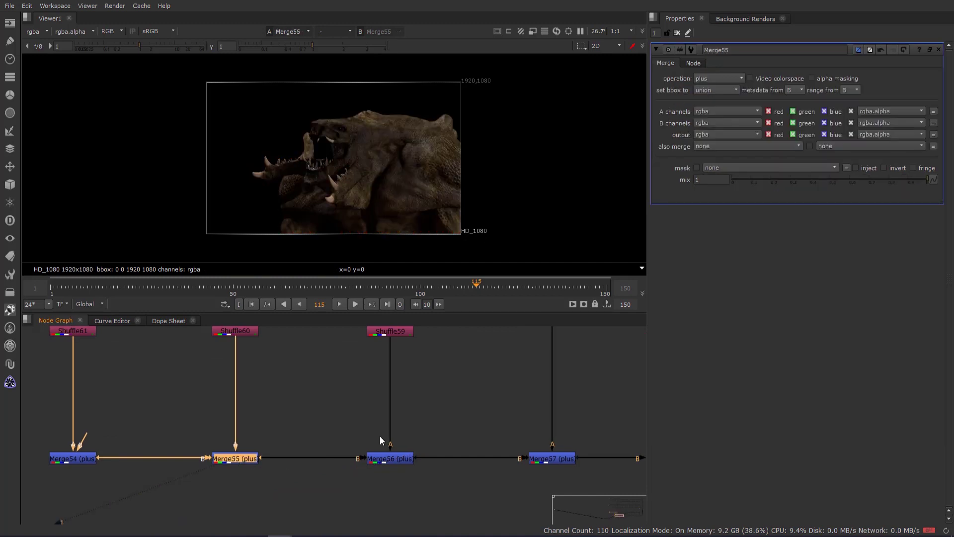
double_click(380, 462)
scroll(490, 469, "right", 2)
scroll(256, 454, "right", 3)
left_click(326, 447)
double_click(323, 445)
scroll(323, 445, "down", 3)
scroll(300, 414, "down", 3)
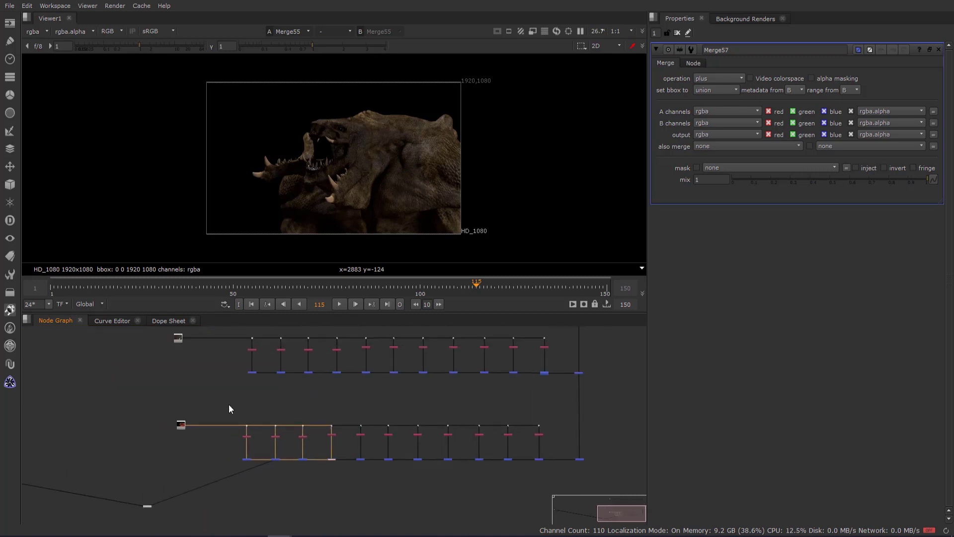
View wall plate Read14 and its light passes Shuffle20 and Shuffle18
left_click(178, 337)
key("1")
scroll(315, 398, "up", 3)
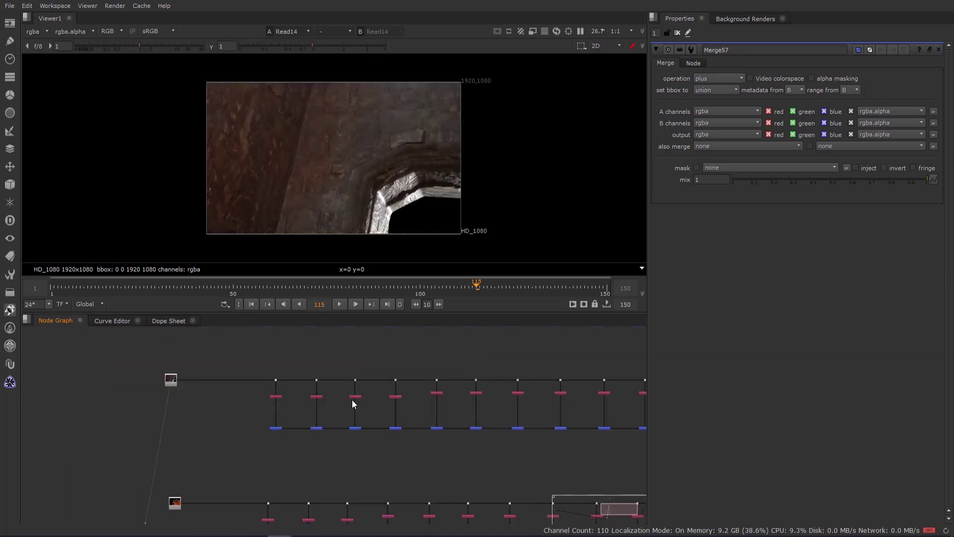
left_click(355, 397)
key("1")
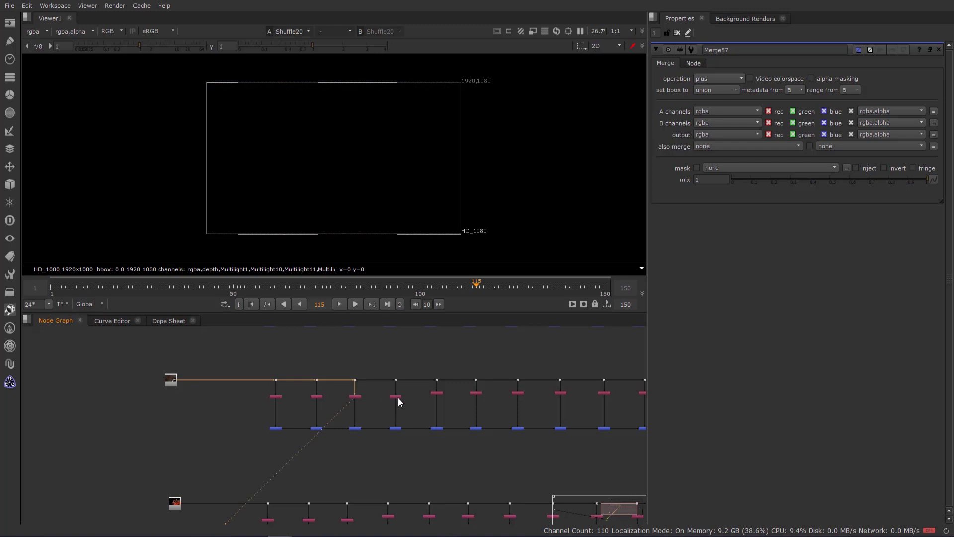
left_click(439, 393)
key("1")
View background plate Read18 and its light passes Shuffle8, Shuffle7 and Shuffle3
middle_click_drag(276, 376, 278, 452)
middle_click_drag(188, 356, 217, 463)
left_click(219, 462)
key("1")
middle_click_drag(299, 479, 234, 416)
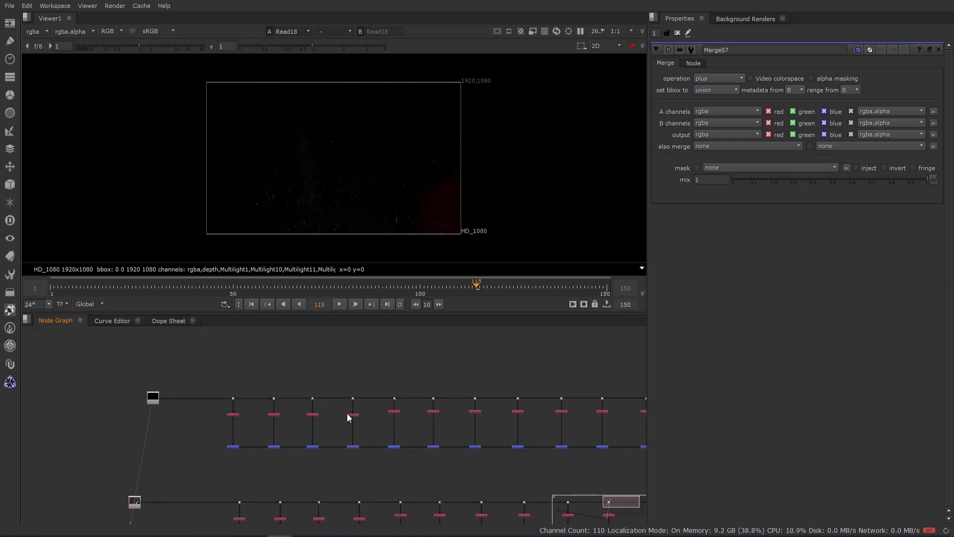
left_click(350, 414)
key("1")
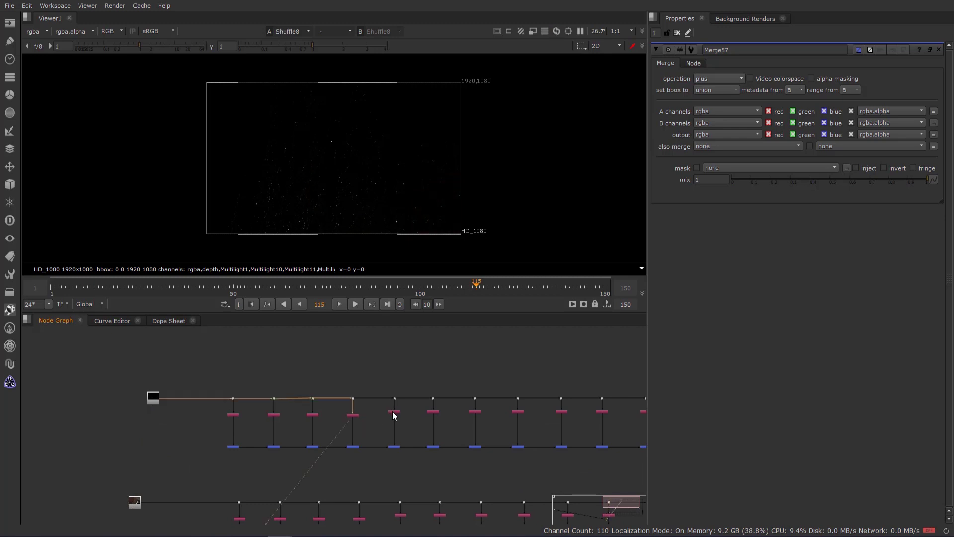
left_click(393, 413)
key("1")
scroll(331, 435, "down", 3)
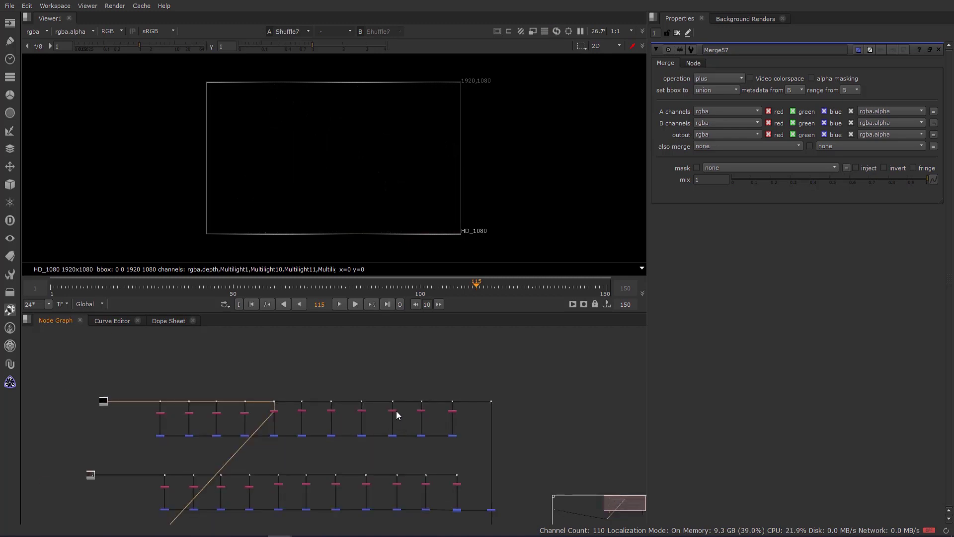
left_click(396, 412)
key("1")
Select the final over merge, Merge26, showing the brick wall environment
middle_click_drag(471, 466, 448, 390)
scroll(448, 390, "down", 4)
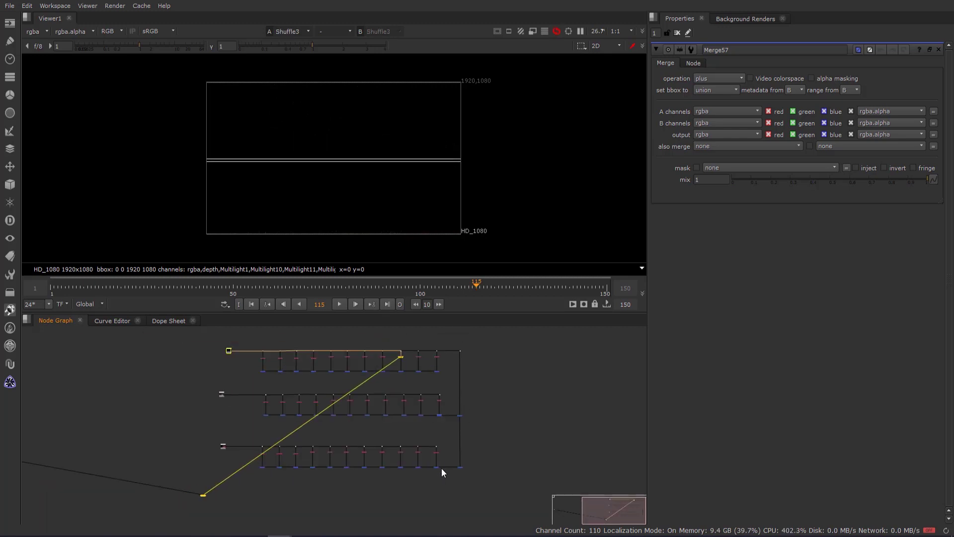
left_click(460, 467, "ctrl")
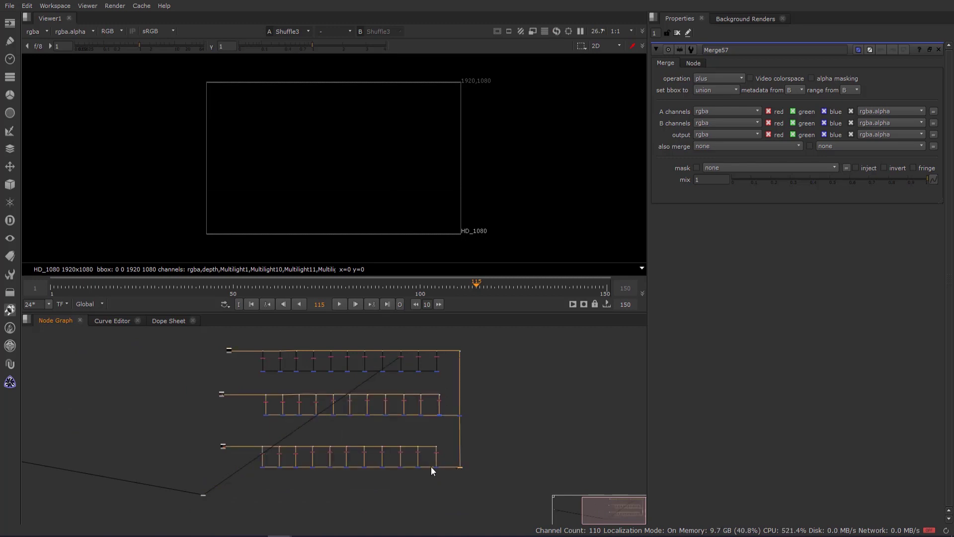
scroll(455, 417, "up", 3)
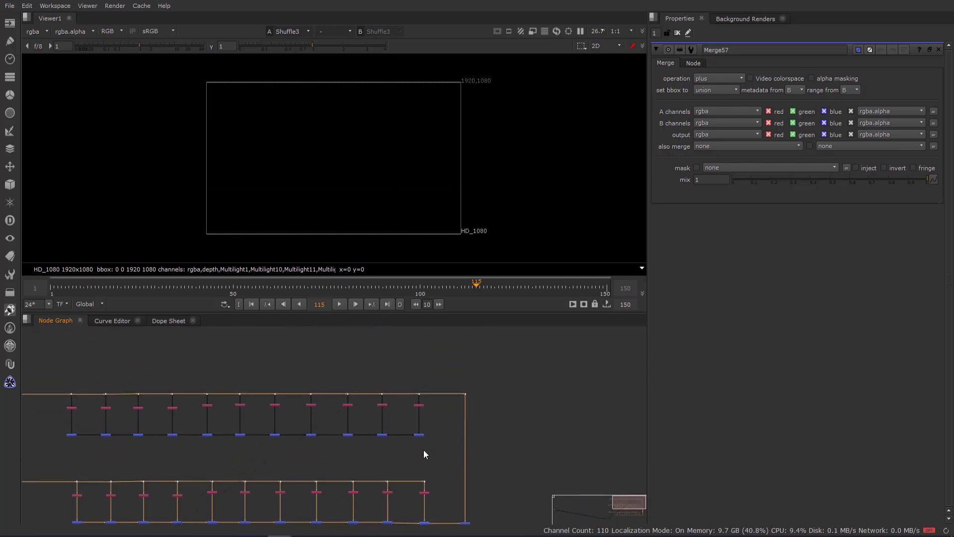
scroll(425, 451, "up", 3)
scroll(437, 388, "up", 2)
View the Merge26 over merge's composite in the Viewer
middle_click_drag(504, 472, 515, 440)
left_click(515, 440)
left_click(492, 451)
key("1")
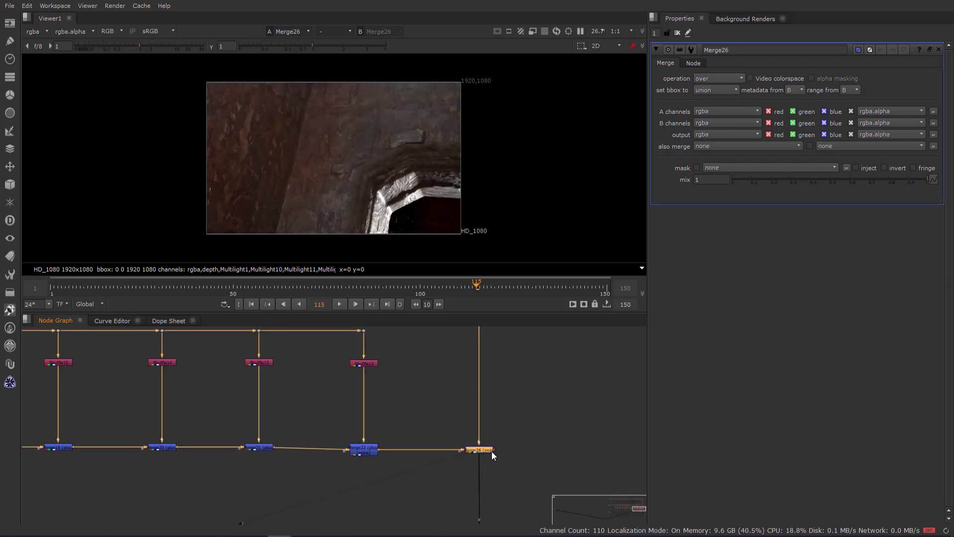
View Merge27, showing the red-lit creature over the brick wall plate
middle_click_drag(493, 452, 495, 372)
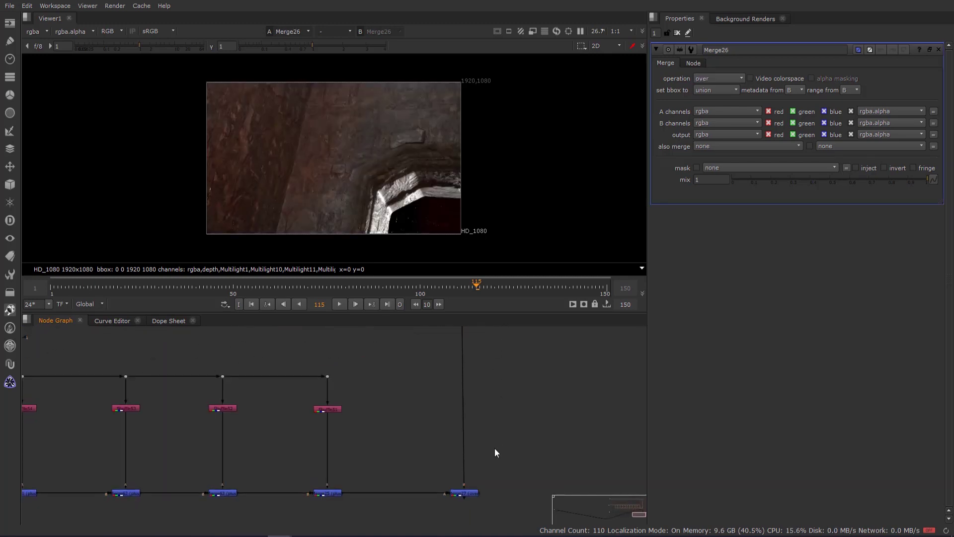
left_click(464, 472)
key("1")
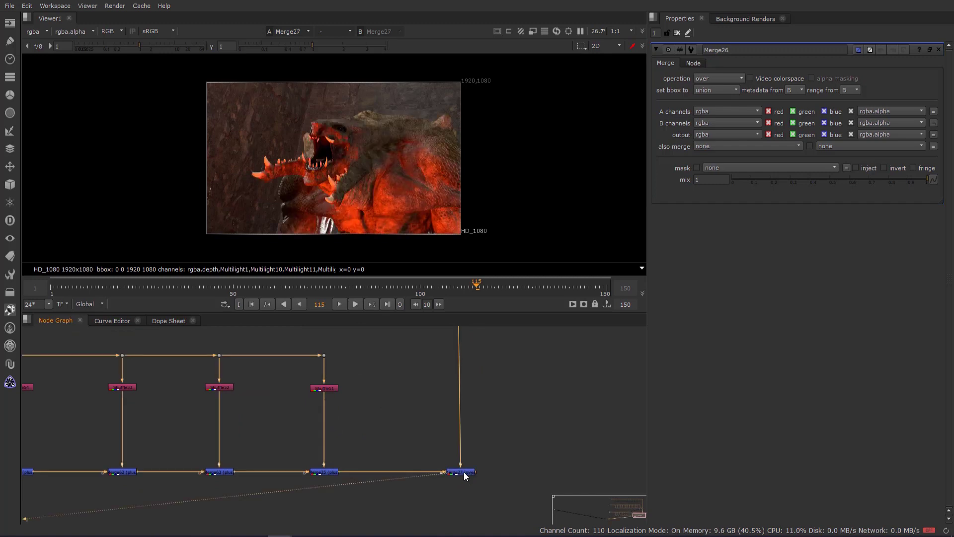
left_click(464, 472)
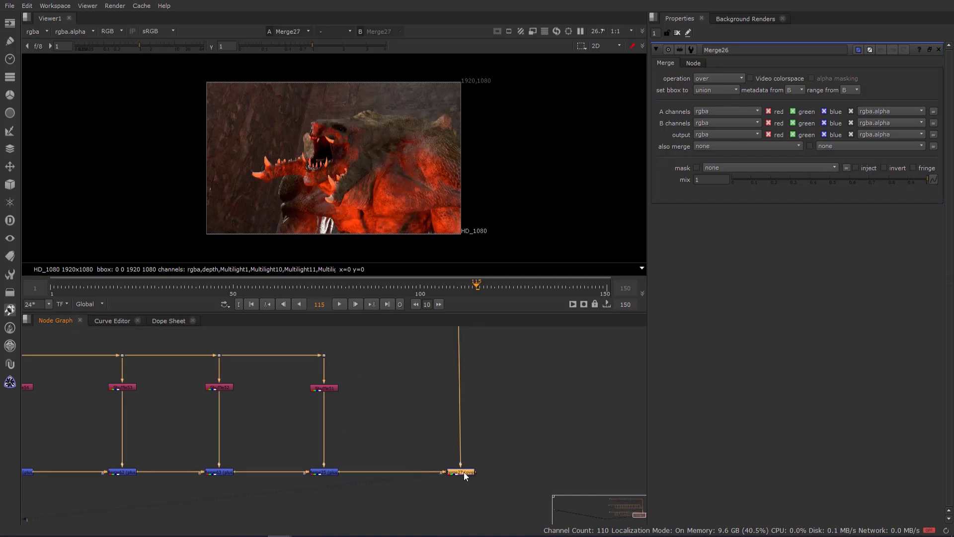